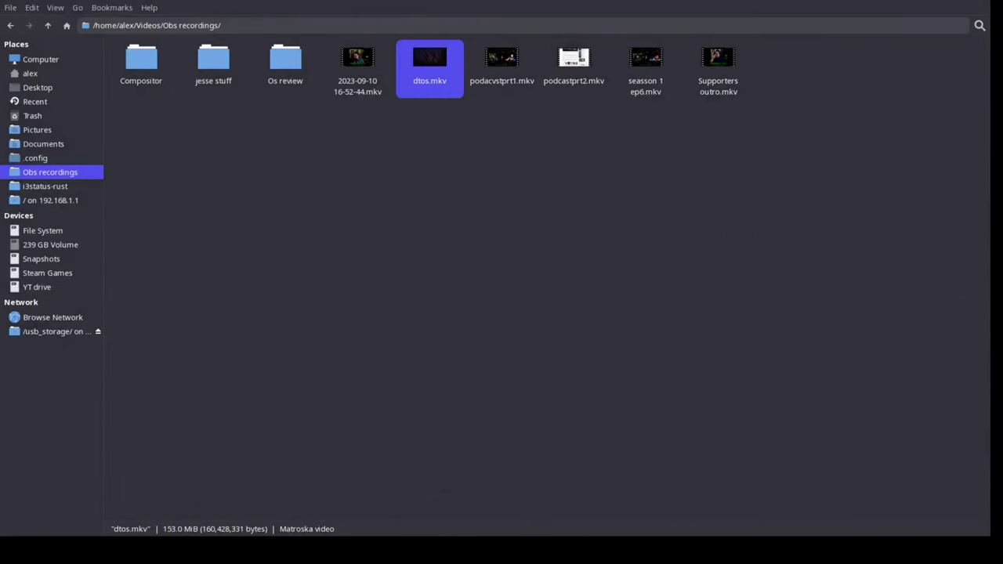
Step: Open the .dvdcss folder from the home directory and add it to the bookmarks
click(83, 73)
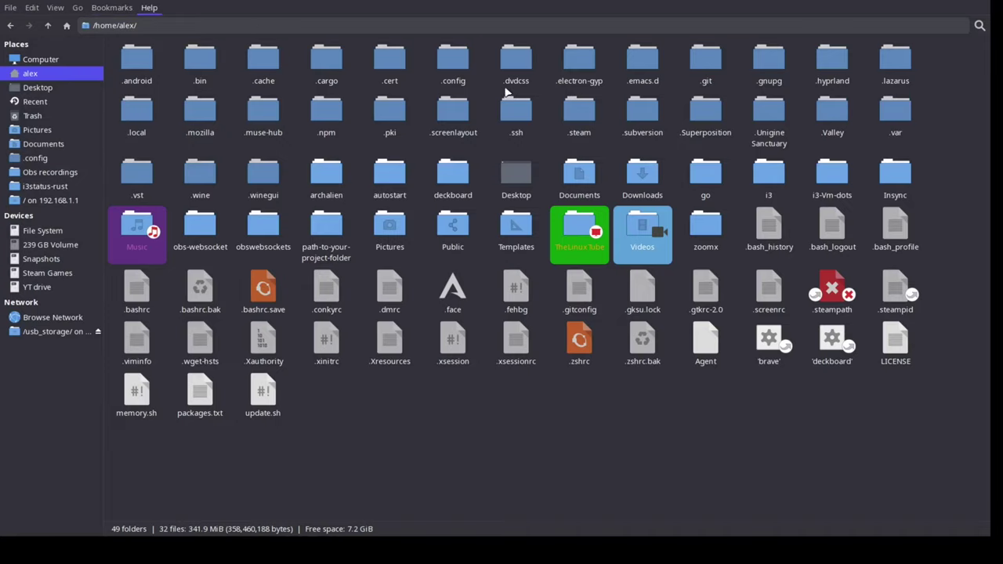
double_click(516, 62)
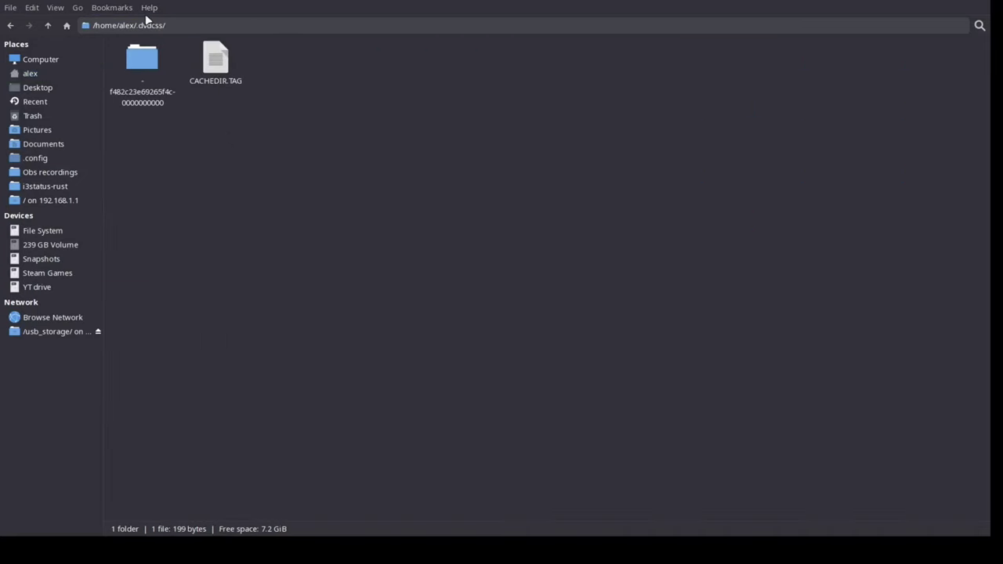
click(119, 10)
click(114, 26)
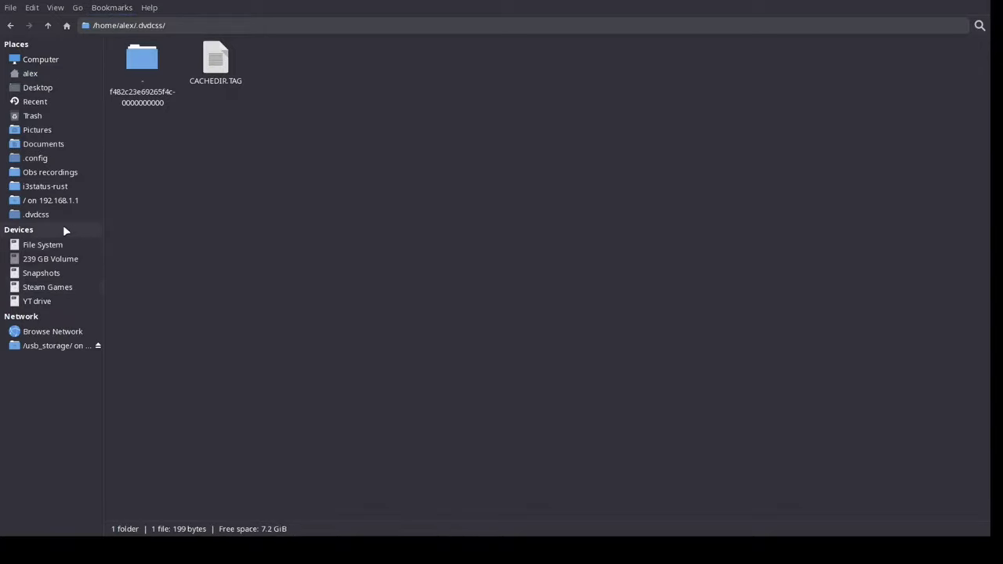
Step: Remove the .dvdcss and "/ on 192.168.1.1" bookmarks and return to the home folder
click(35, 215)
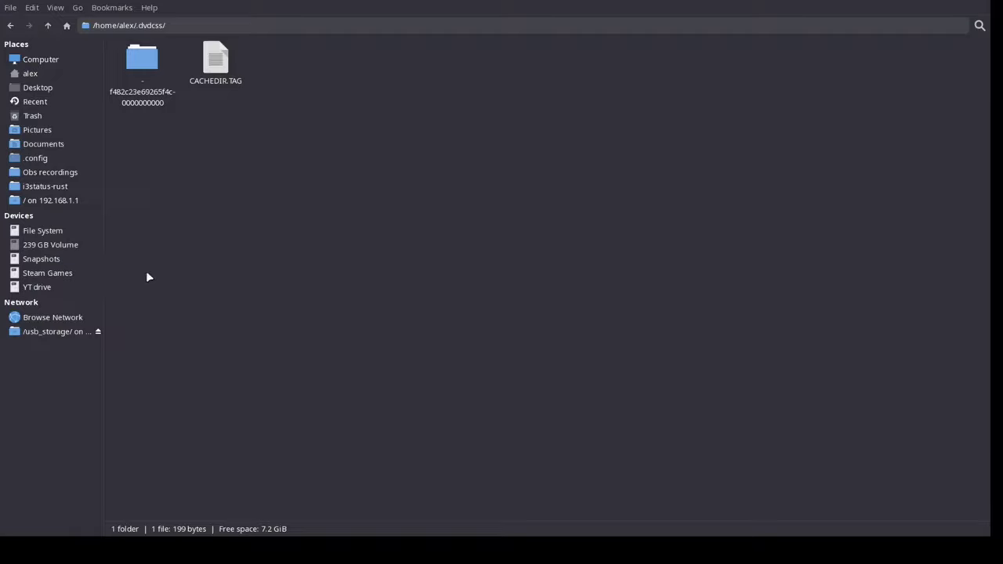
click(67, 200)
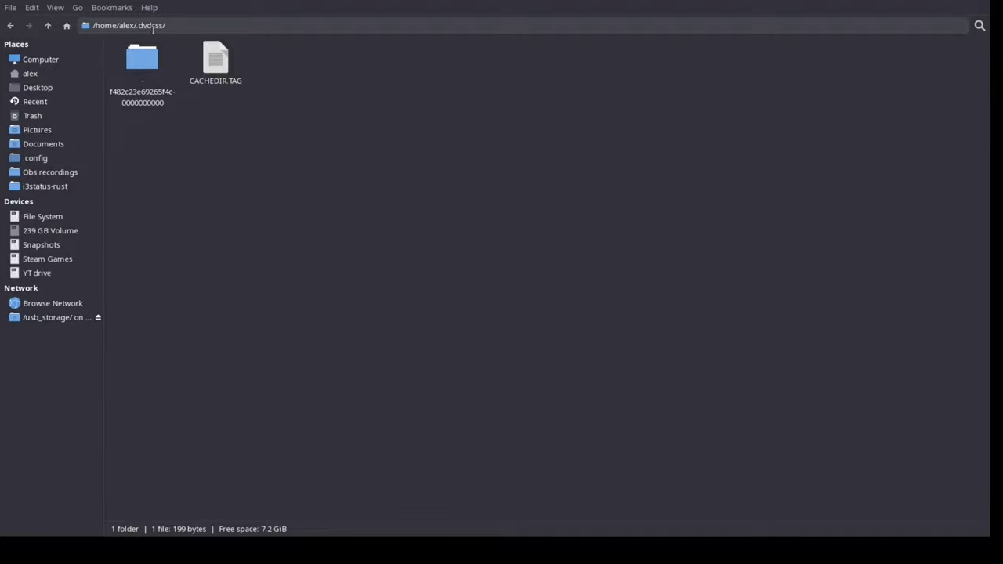
click(25, 74)
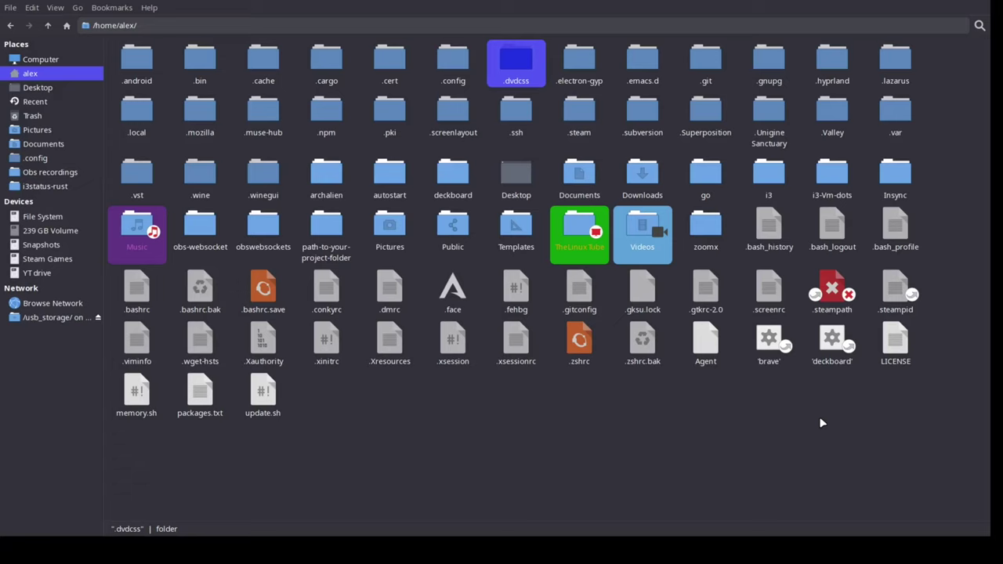
Step: Browse the home folder's subfolders in the tree side pane, and restore the shortcuts side pane
key(ctrl+e)
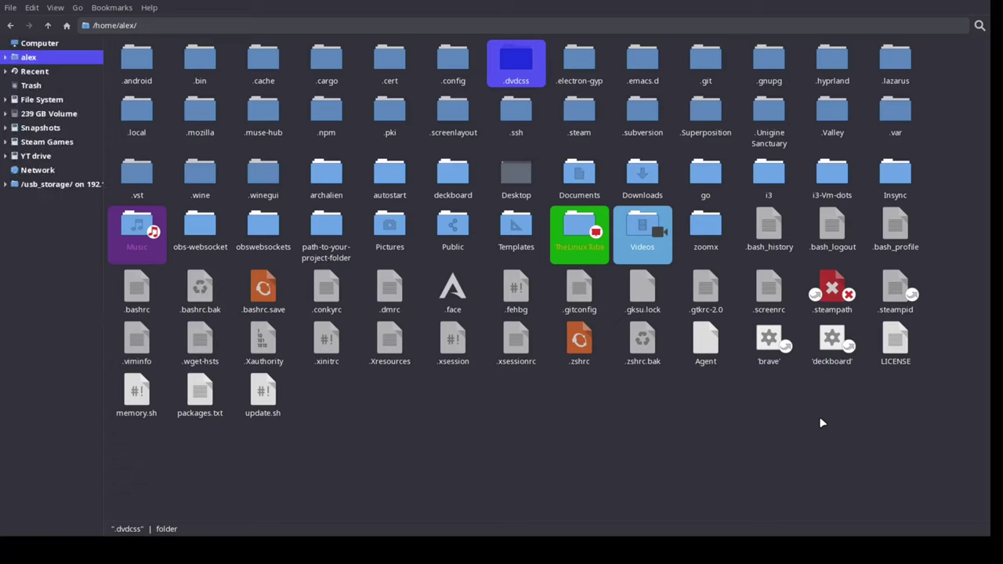
click(5, 58)
scroll(35, 177, down, 5)
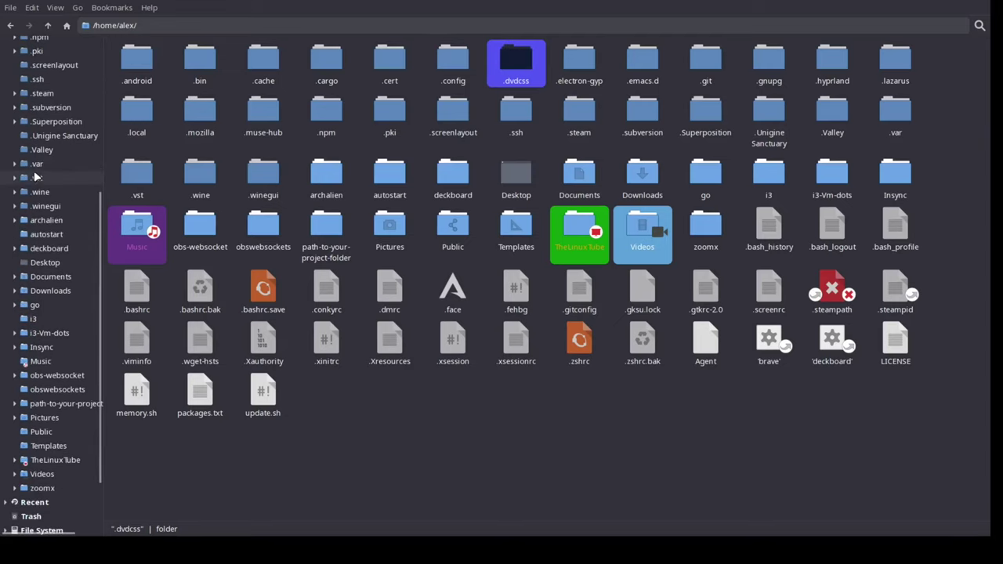
scroll(35, 177, down, 3)
scroll(36, 157, up, 10)
click(5, 59)
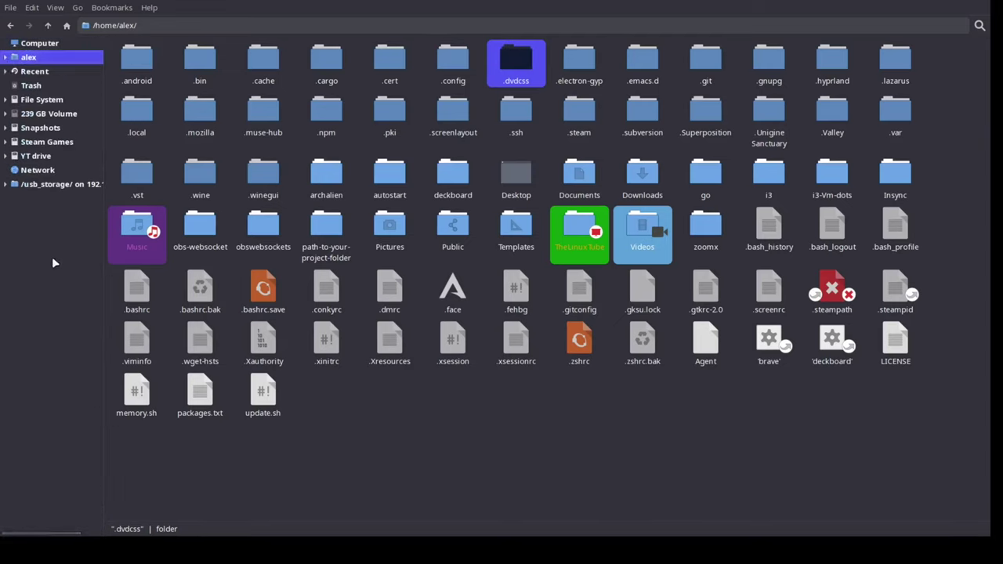
key(ctrl+b)
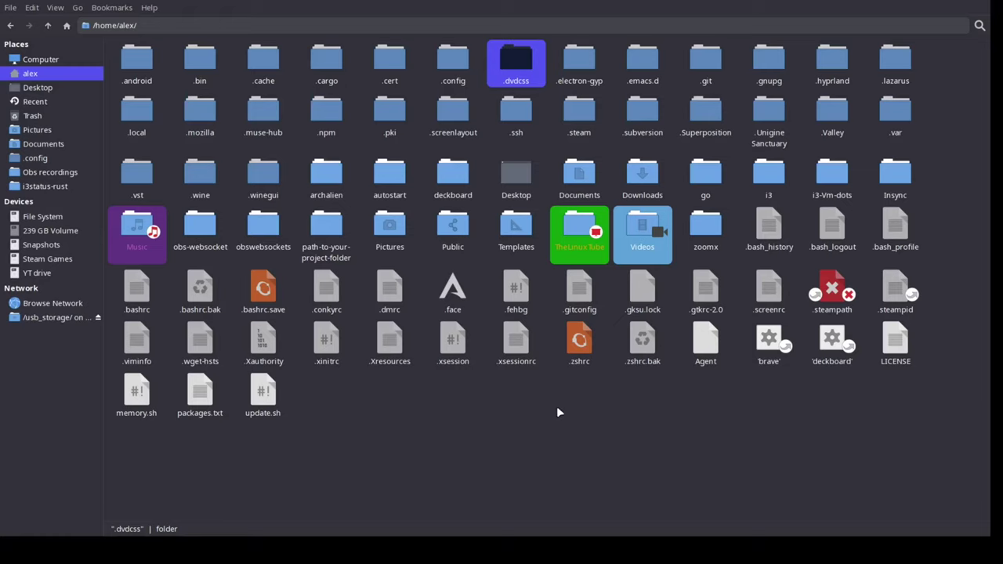
Step: Toggle the display of hidden files in the home folder, leaving them hidden
key(ctrl+h)
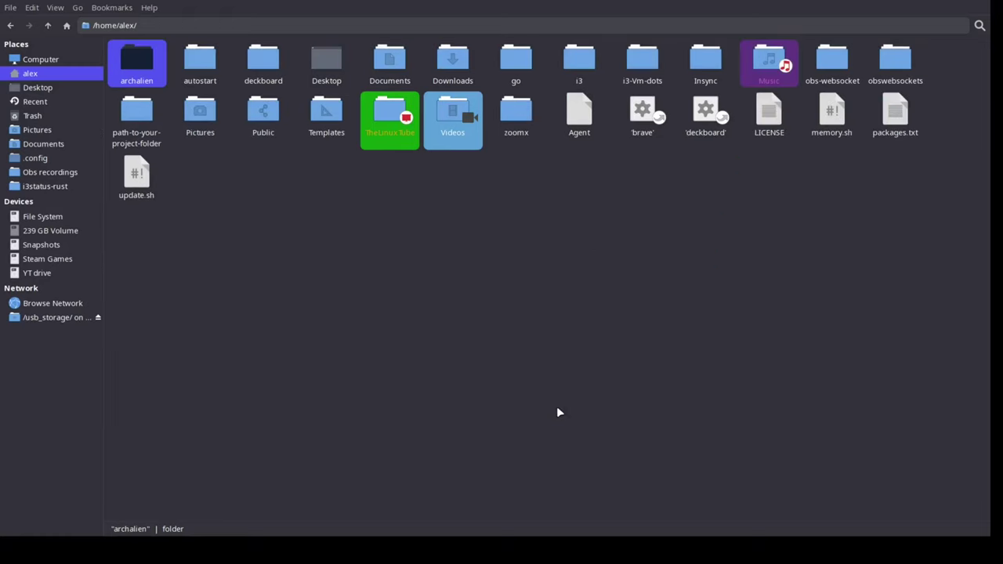
key(ctrl+h)
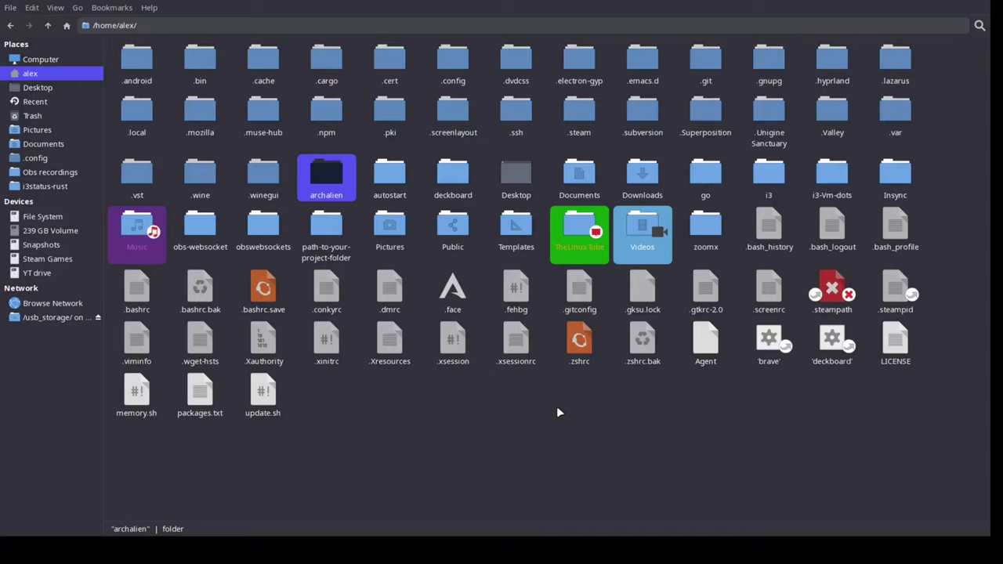
key(ctrl+h)
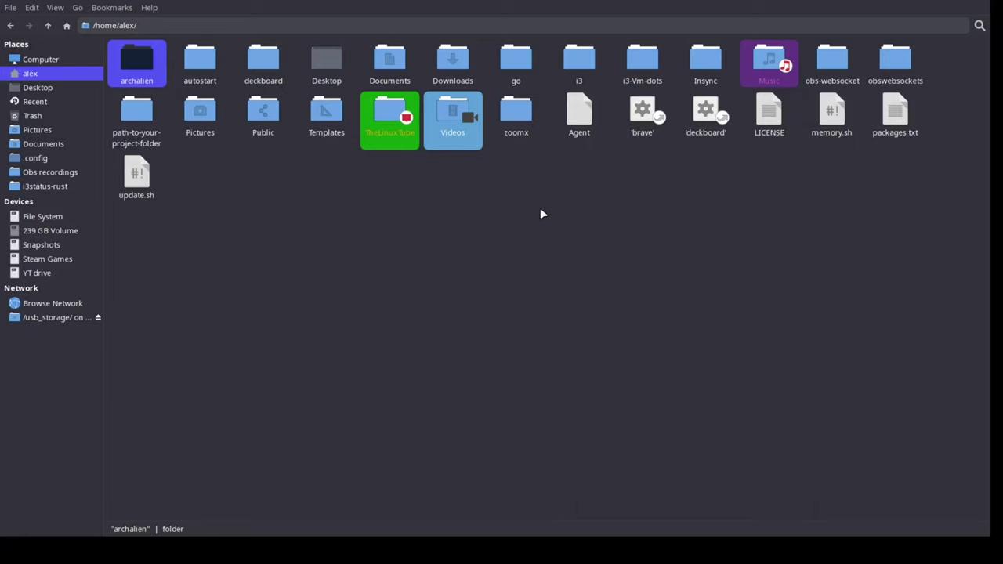
Step: Split the view, open the Public folder in the second pane and move the 'brave' link there from the home folder
key(F3)
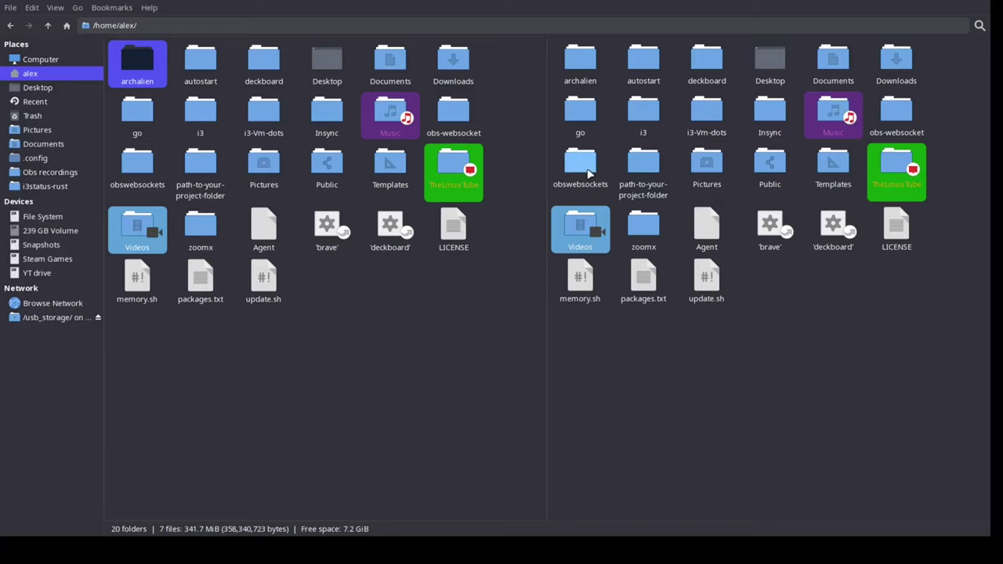
double_click(775, 162)
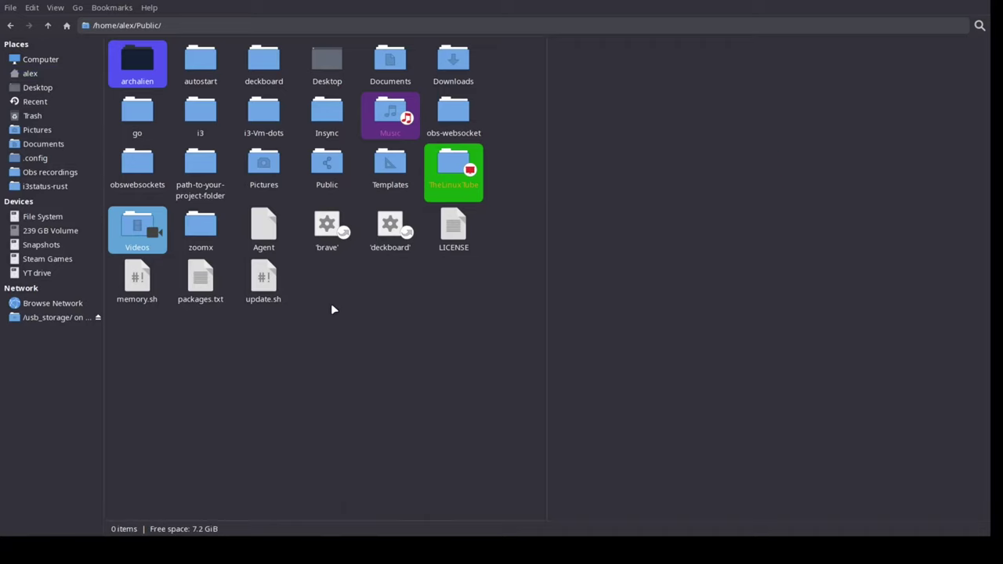
drag(327, 228, 664, 105)
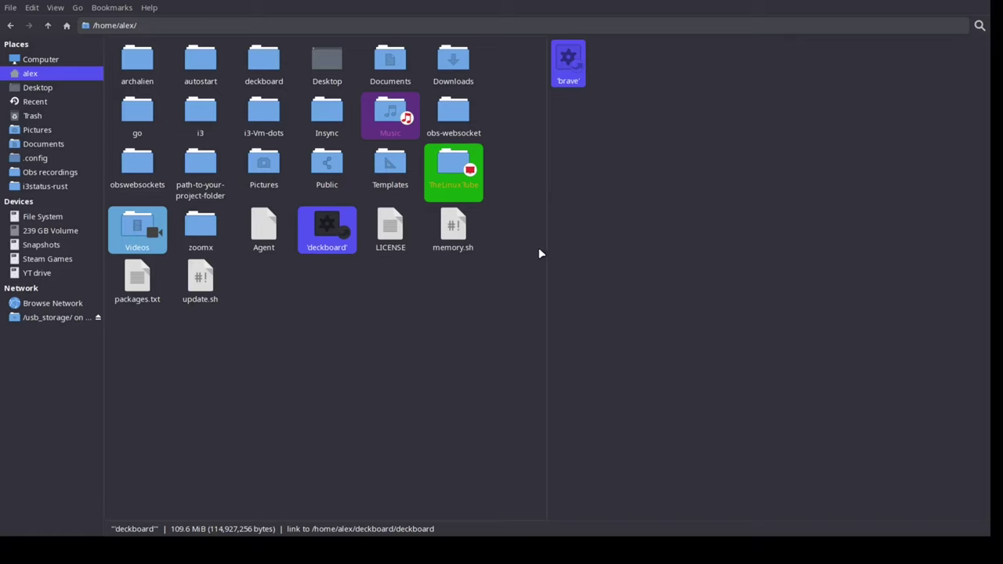
click(570, 78)
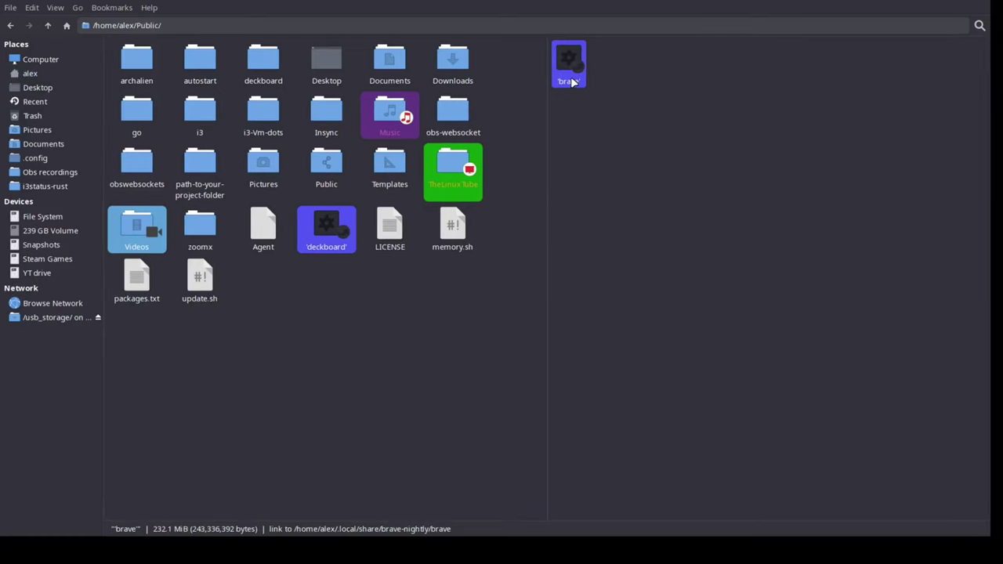
right_click(570, 79)
double_click(562, 75)
click(623, 151)
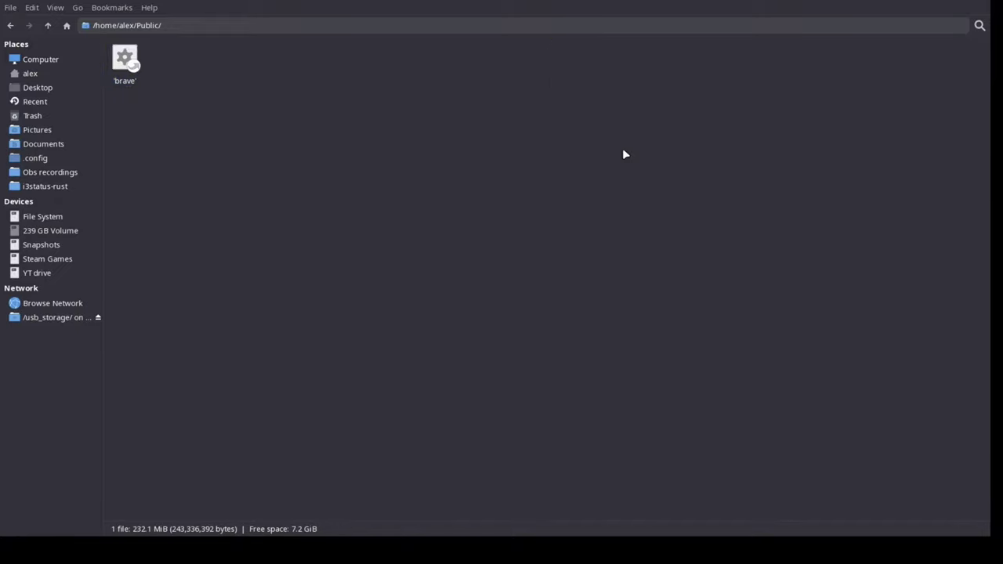
Step: Show the Desktop folder and the home folder in a second pane beside the Public folder
click(35, 131)
click(31, 87)
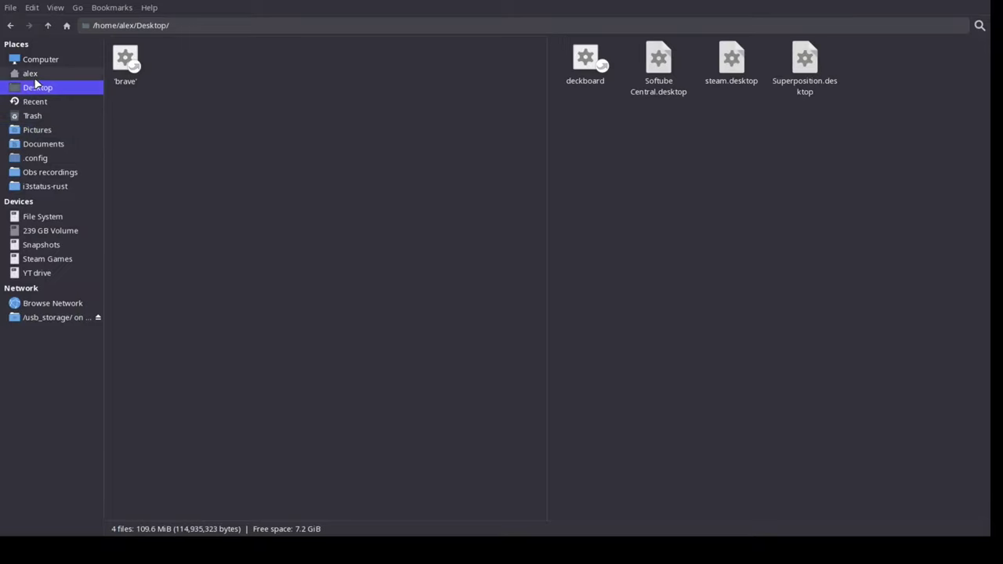
click(29, 74)
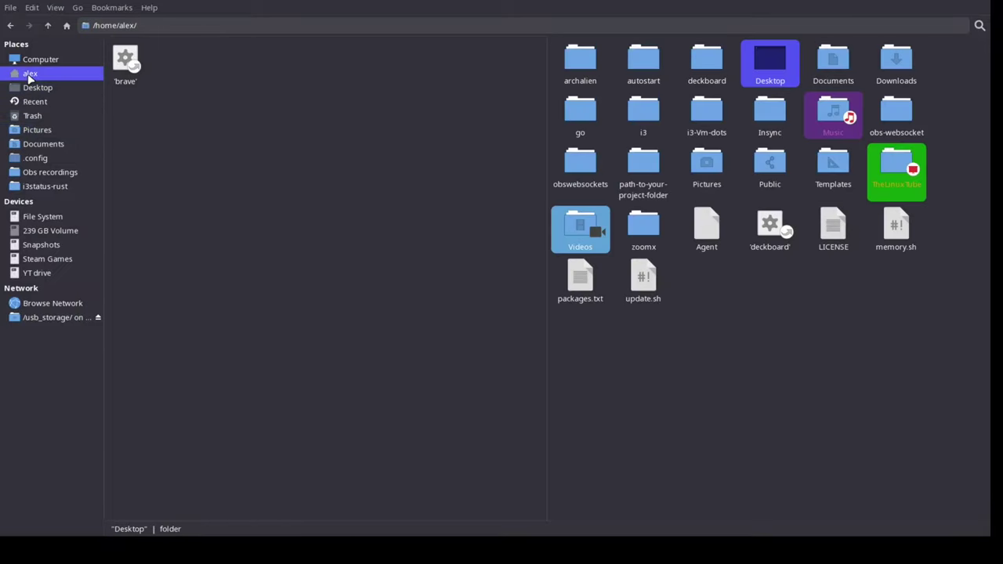
click(312, 258)
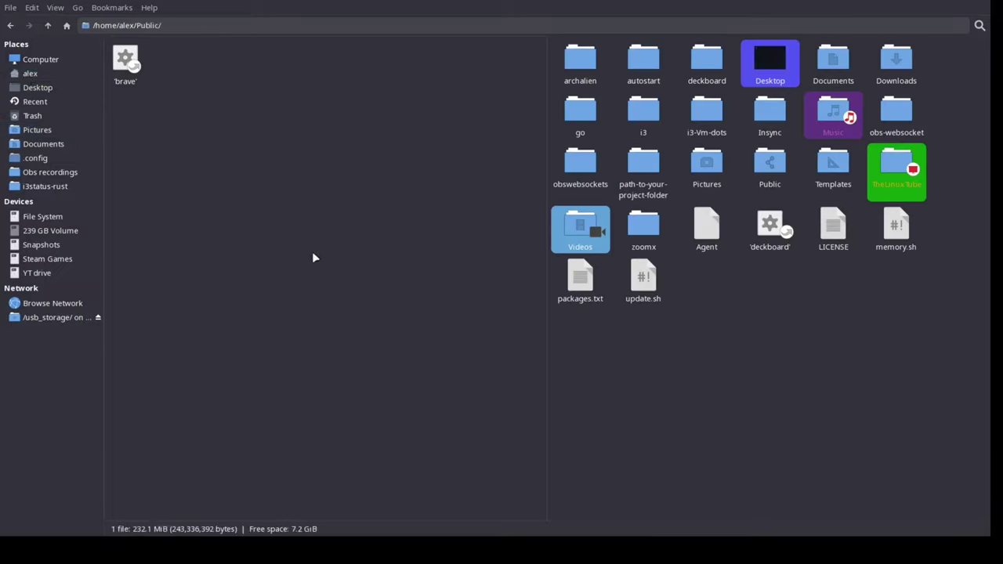
Step: Close the second pane and return the remaining view from Public to the home folder
key(F3)
key(F3)
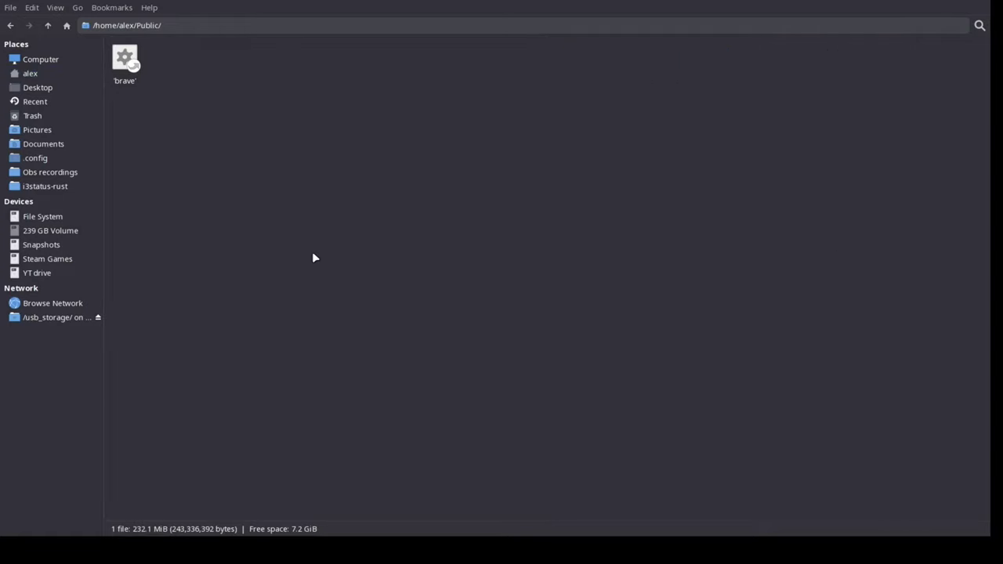
key(F3)
click(31, 73)
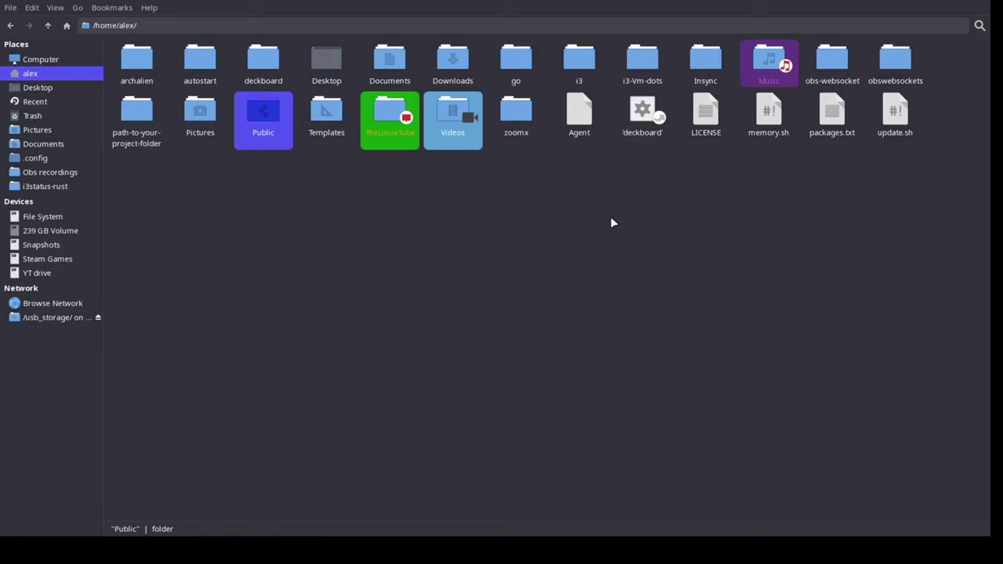
Step: Toggle the split view on and off in the home folder, ending with a single pane
key(F3)
key(F3)
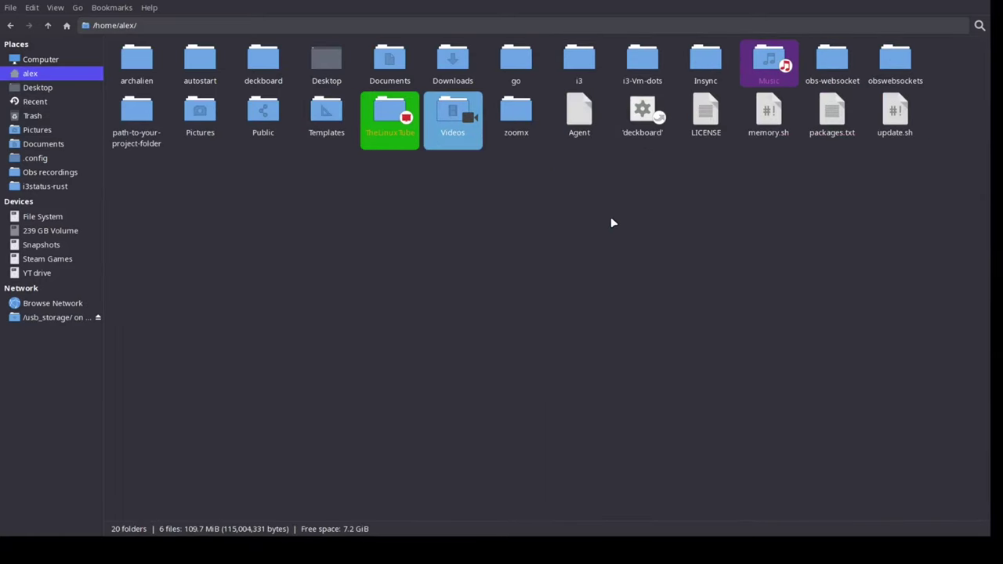
key(F3)
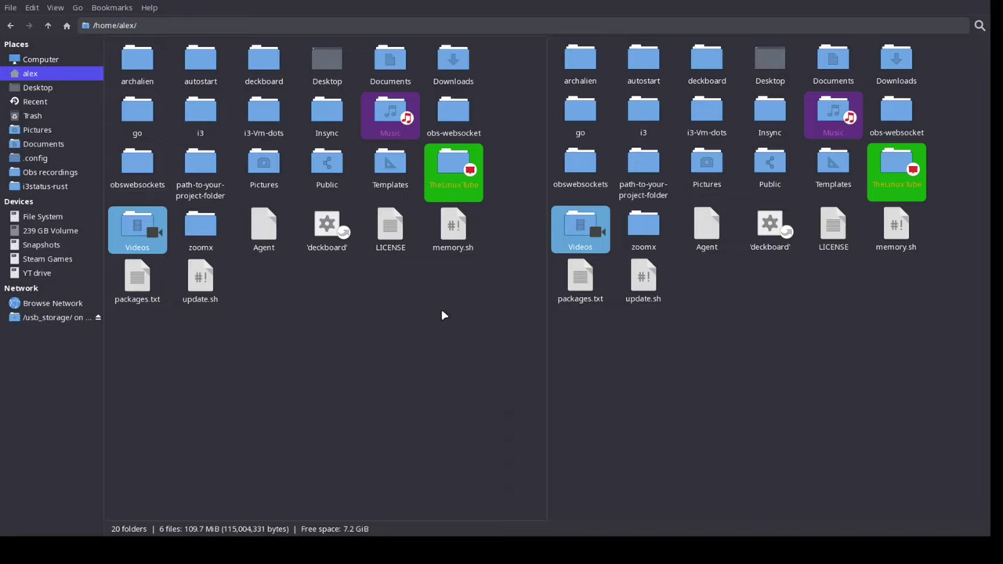
key(F3)
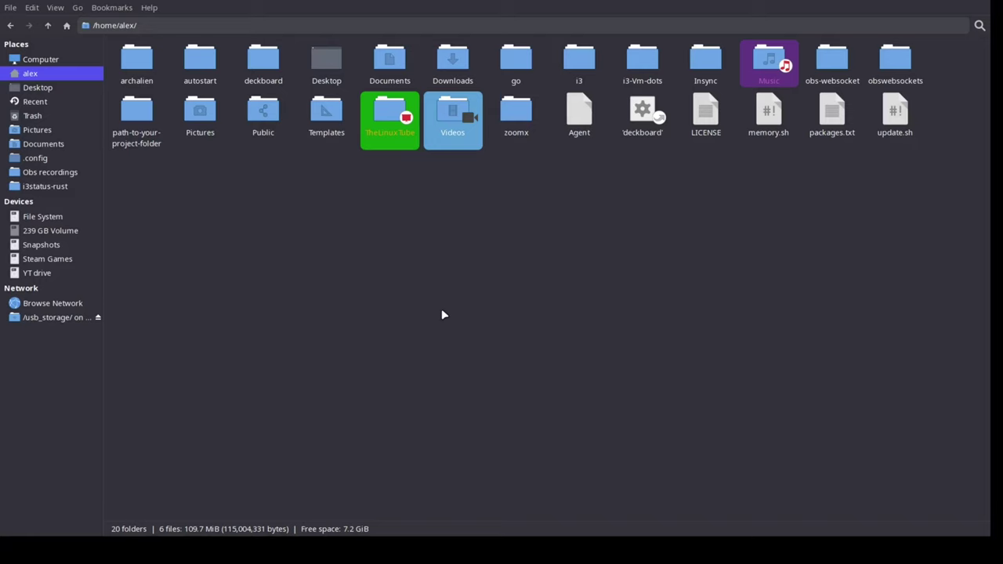
Step: Open the i3 folder in a new tab with hidden files shown
key(ctrl+t)
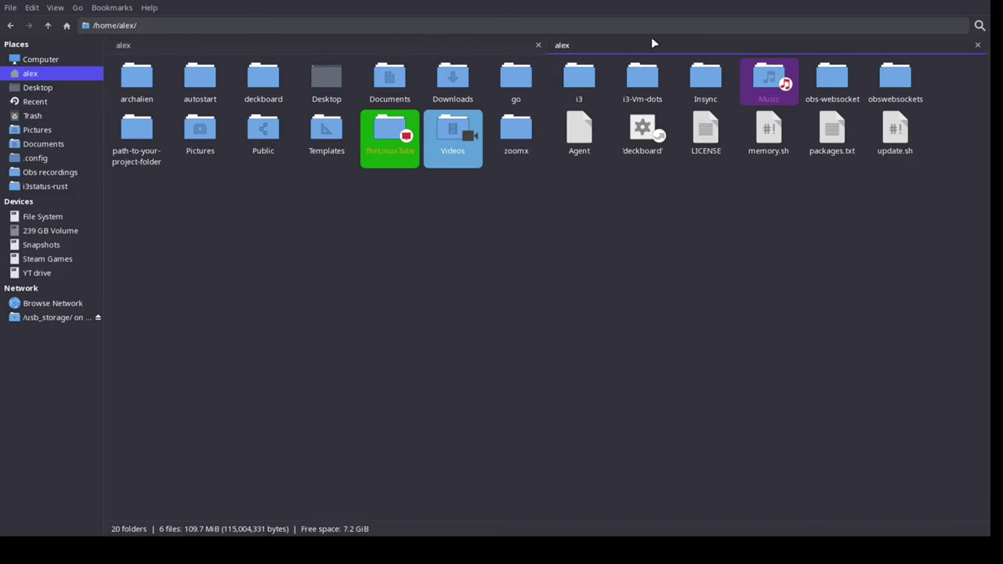
key(ctrl+h)
double_click(764, 195)
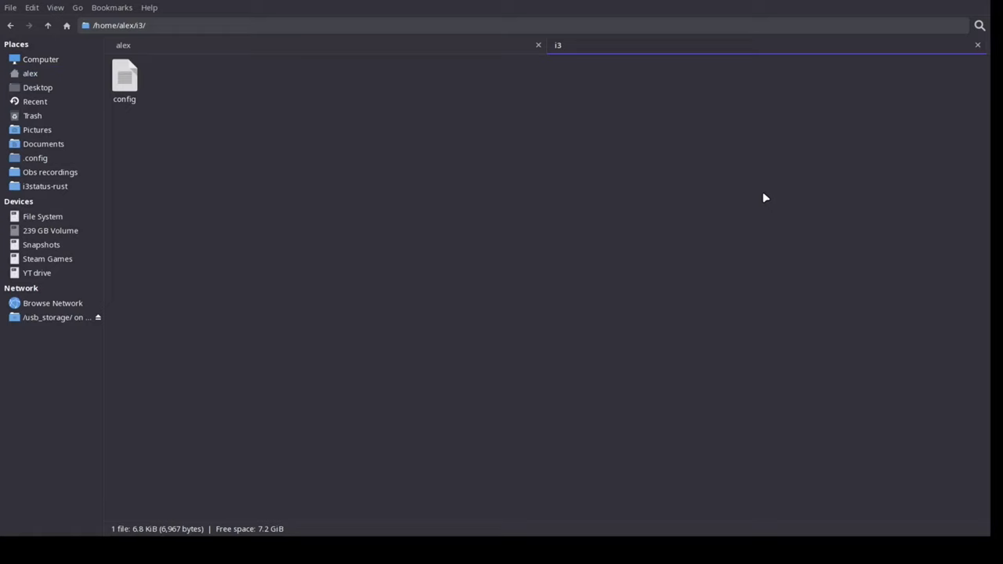
Step: Switch between the home and i3 tabs, and close the i3 tab
click(249, 49)
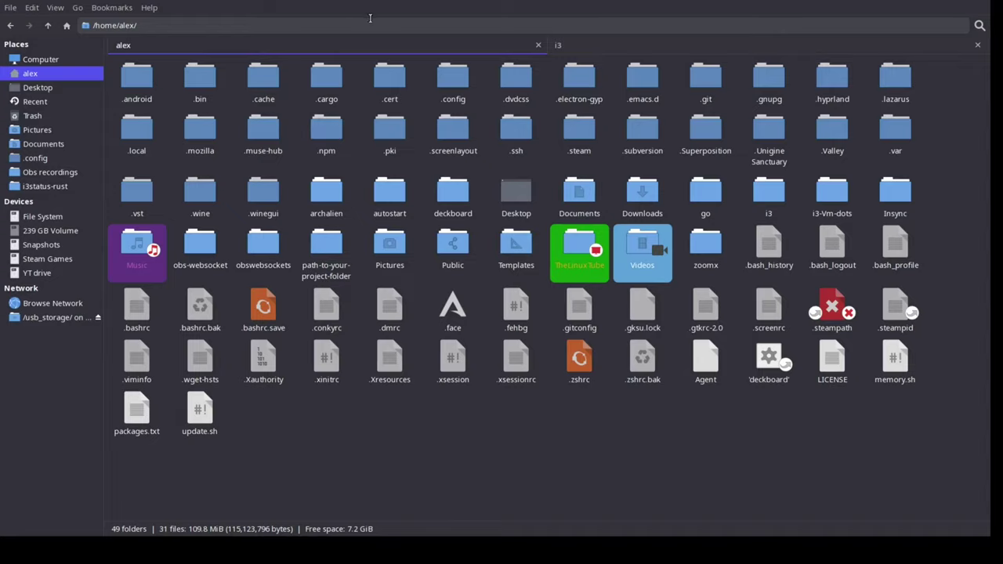
click(633, 45)
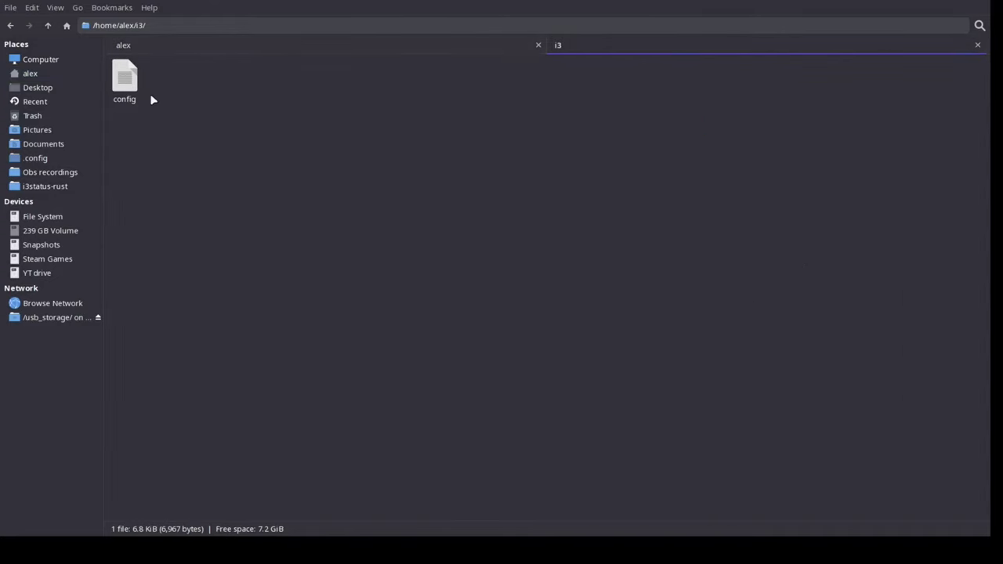
click(976, 46)
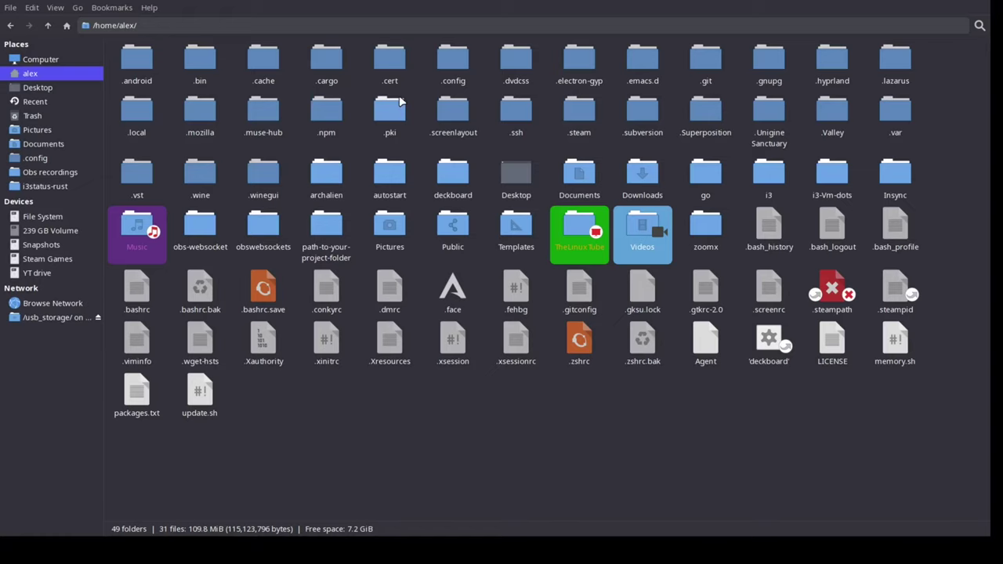
Step: Open a second tab on the home folder and toggle hidden files off and back on in it
key(ctrl+t)
click(315, 48)
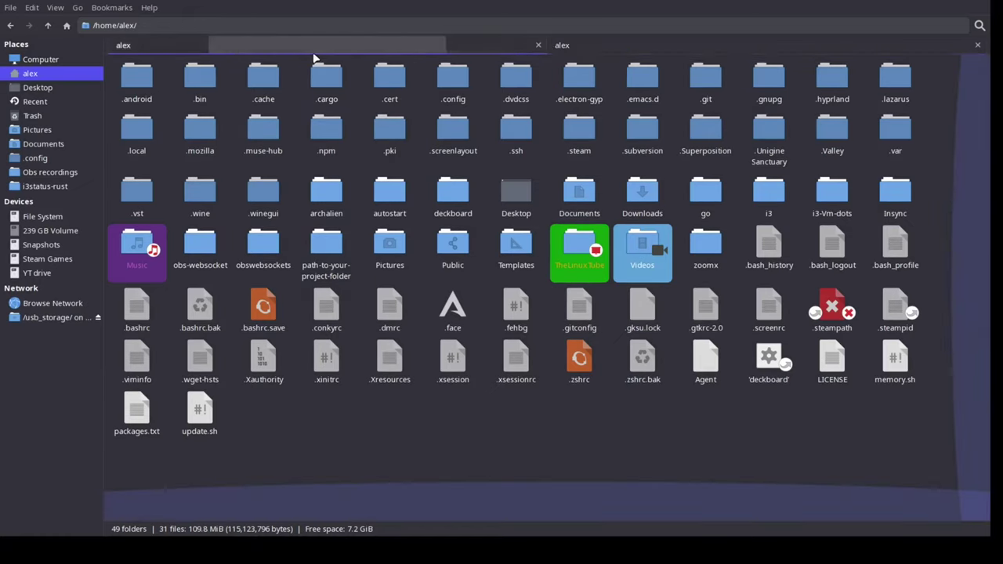
click(605, 48)
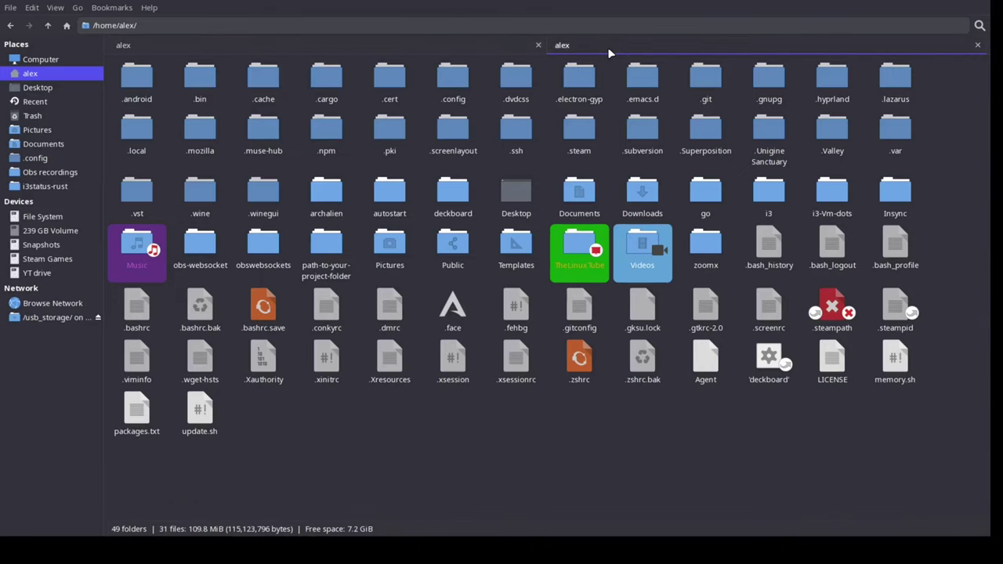
key(ctrl+h)
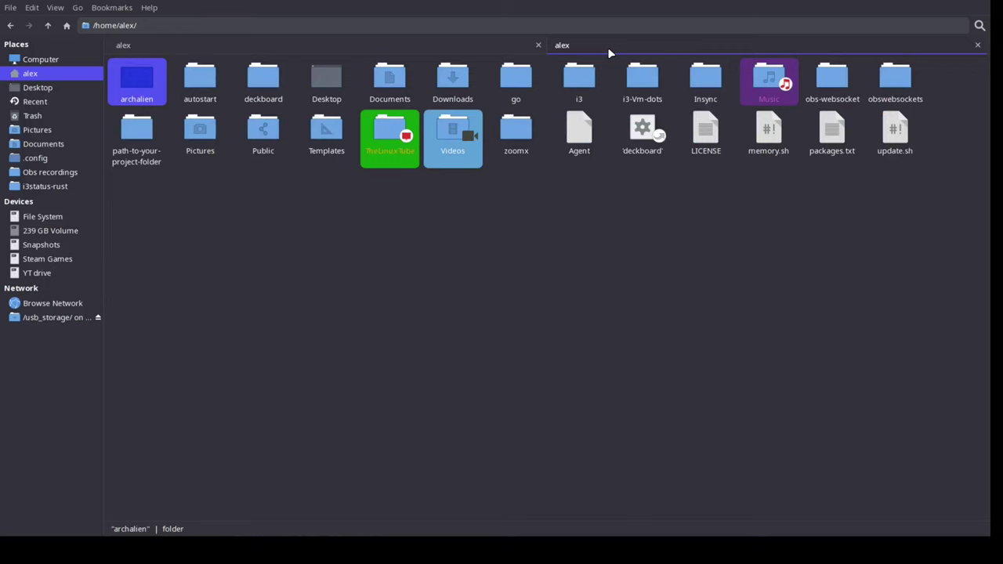
key(ctrl+h)
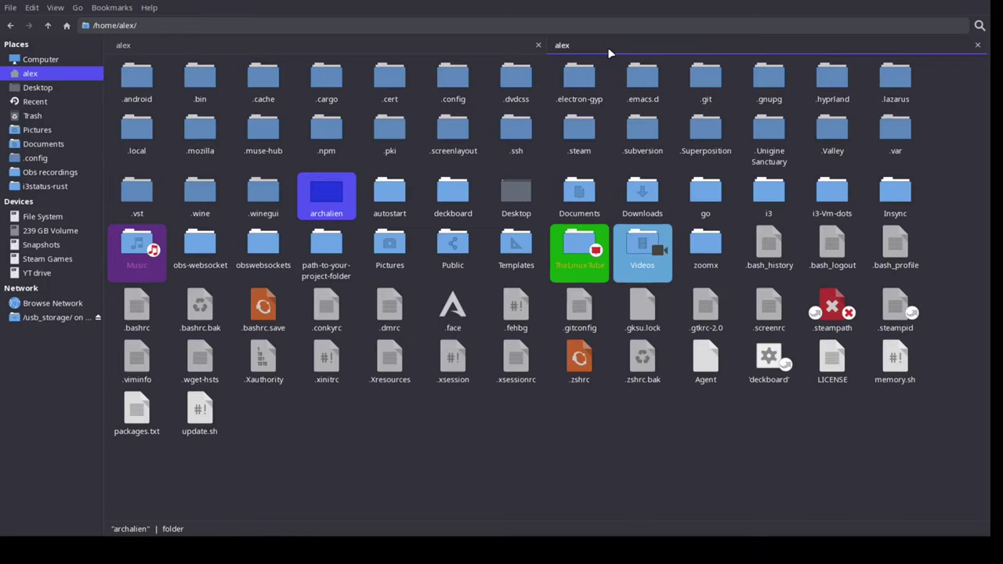
Step: Hide the hidden files in the home folder, and close the second tab after switching between the two
key(ctrl+h)
click(501, 45)
click(609, 46)
click(433, 43)
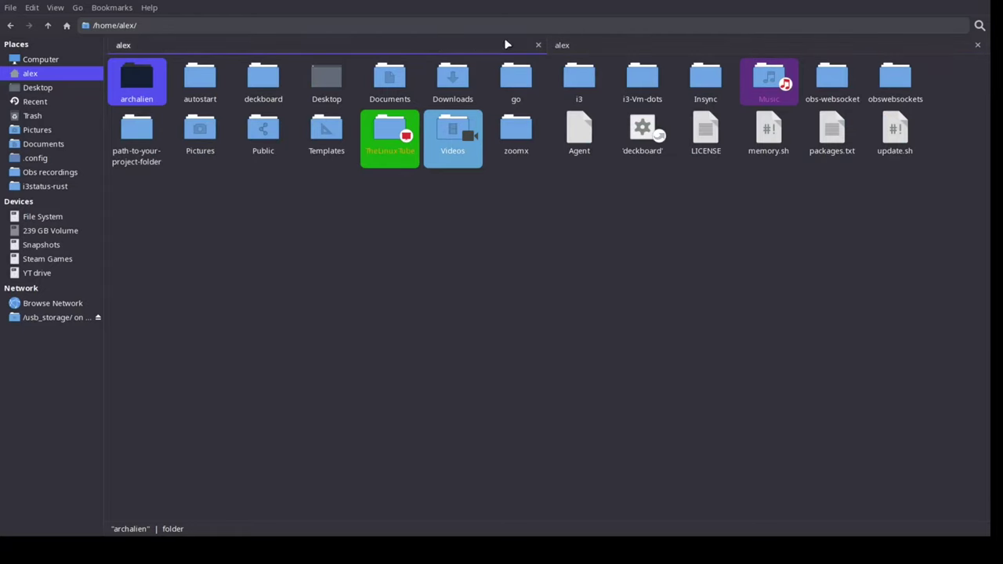
click(976, 45)
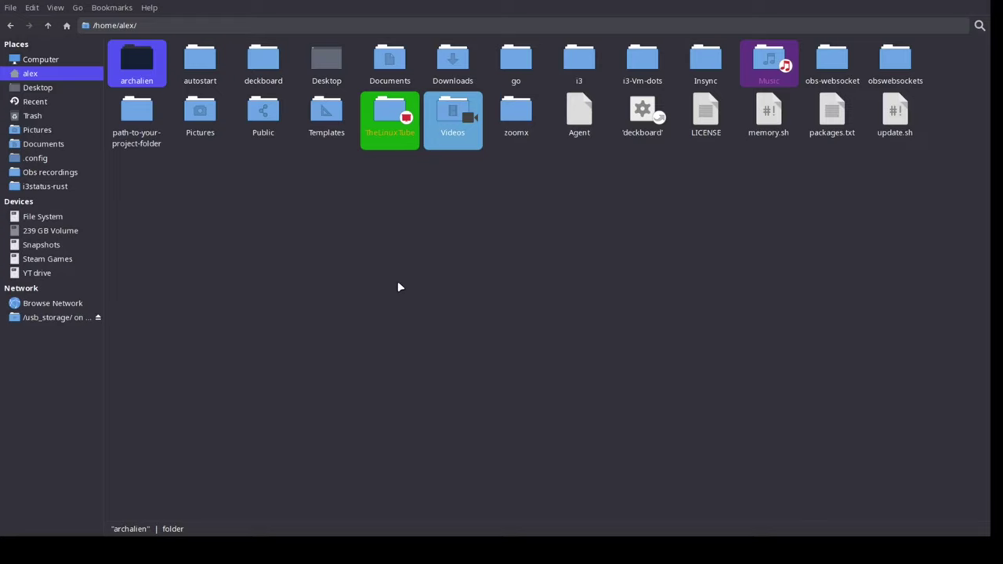
Step: Visit the Documents and Videos folders, returning to the home folder after each one
click(31, 8)
click(75, 252)
click(36, 146)
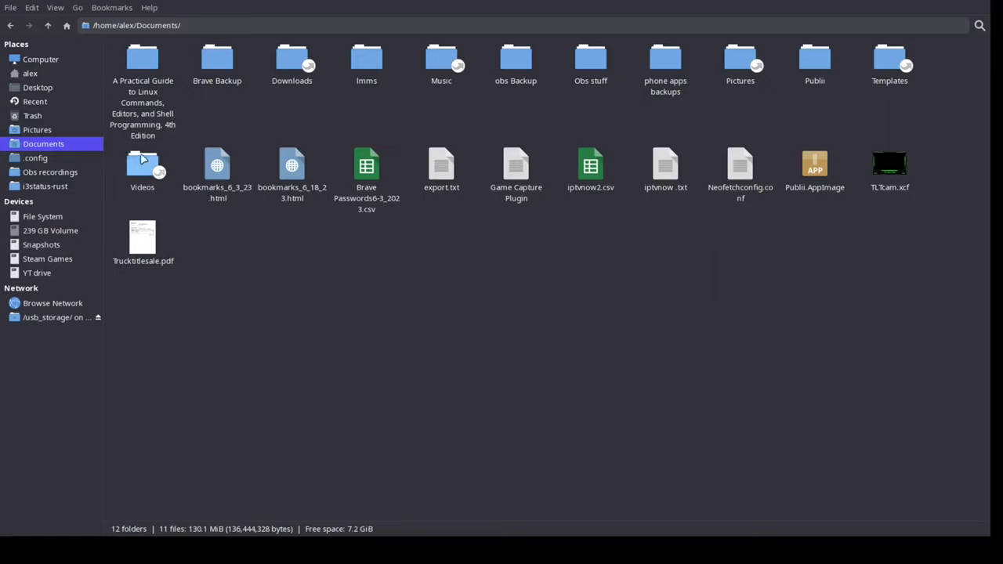
click(31, 73)
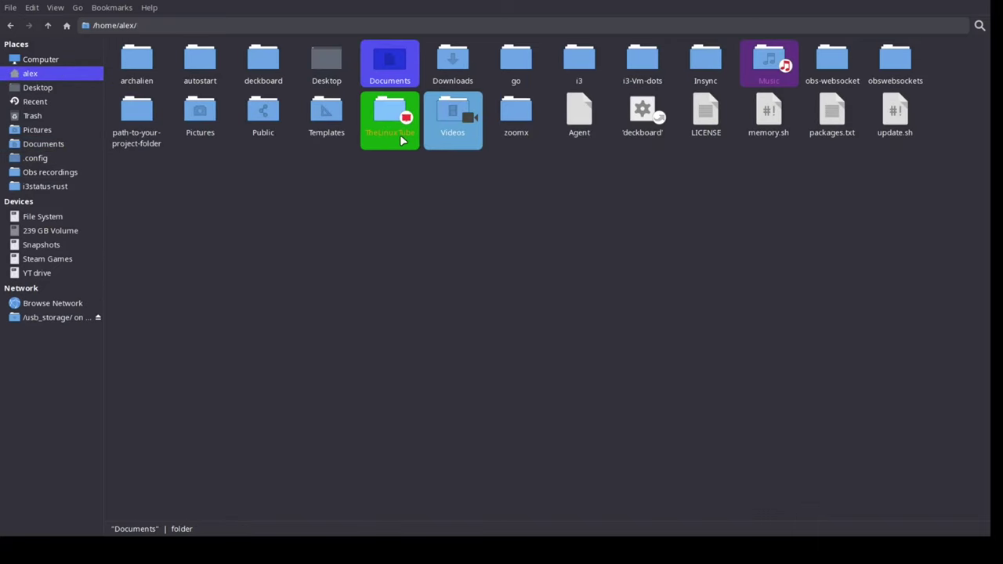
double_click(449, 114)
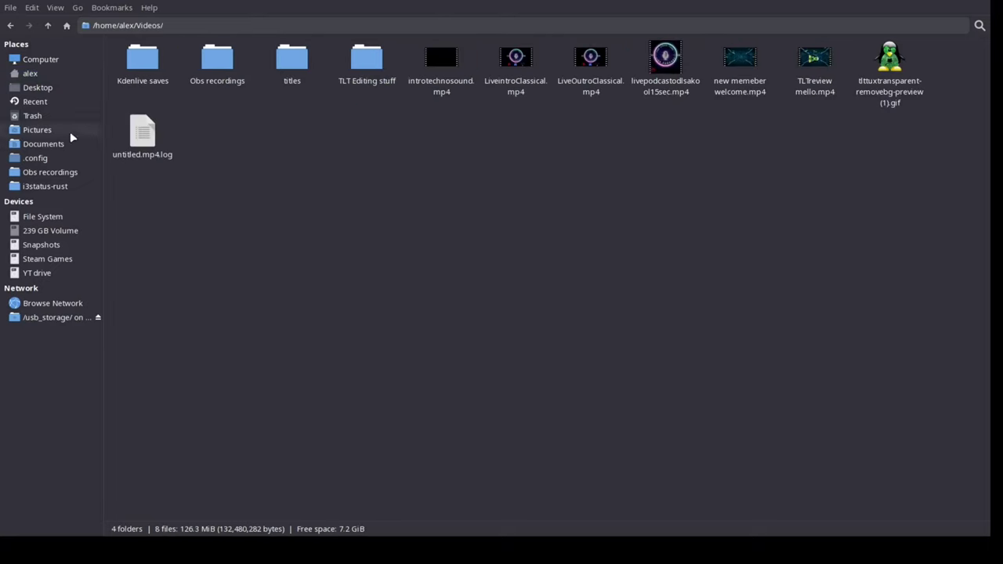
click(48, 26)
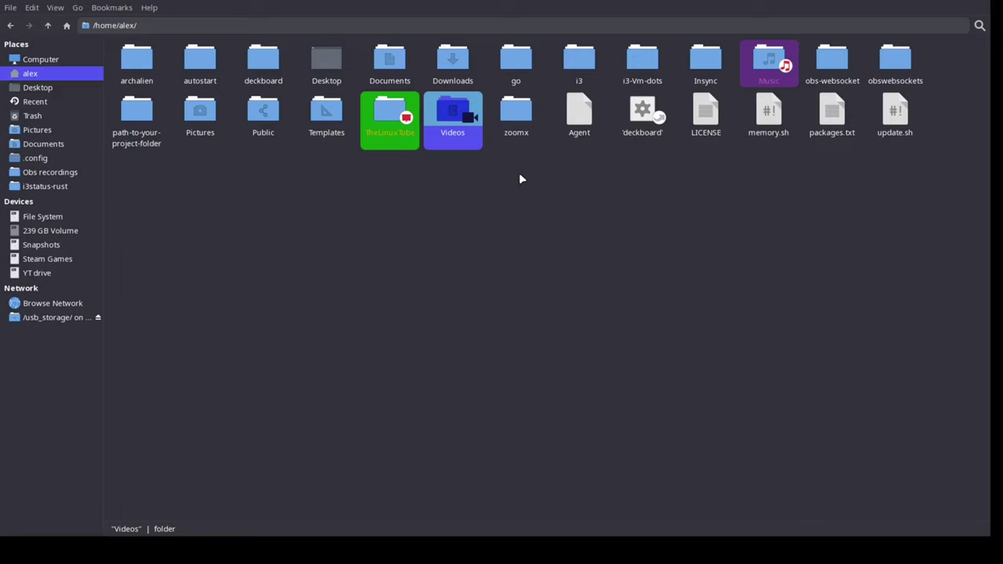
Step: Give the i3 folder a yellow check mark emblem and a purple highlight background
click(579, 63)
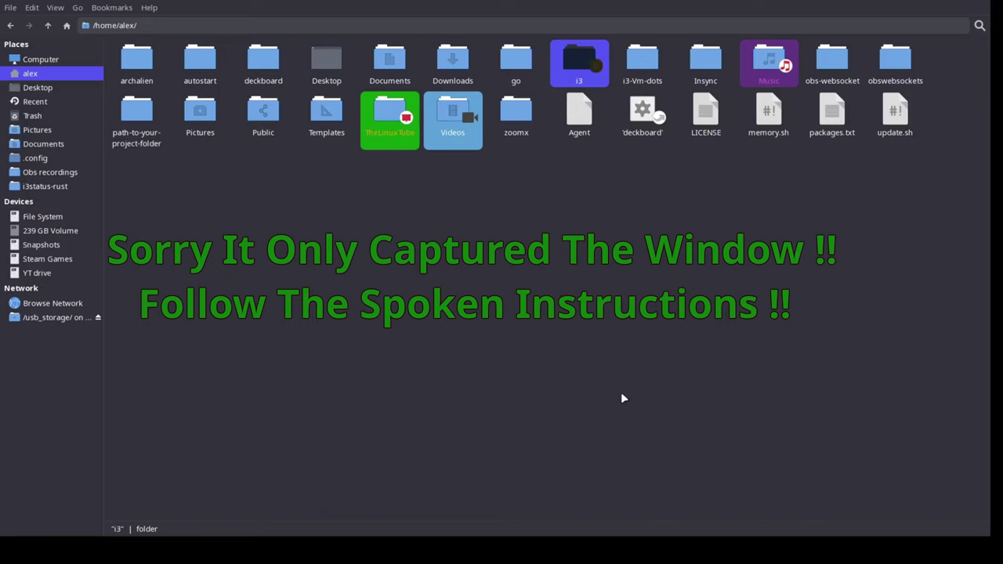
click(593, 227)
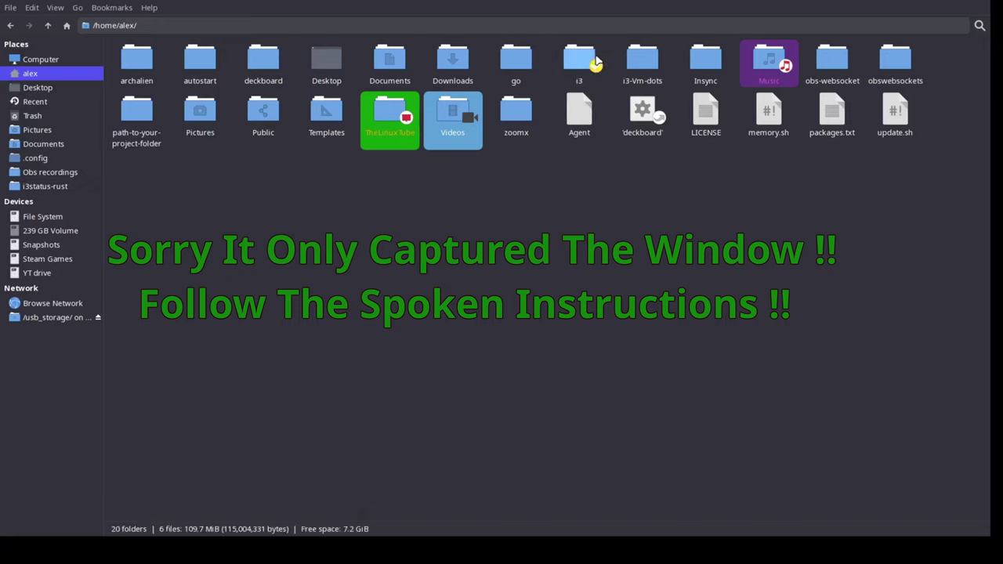
right_click(573, 65)
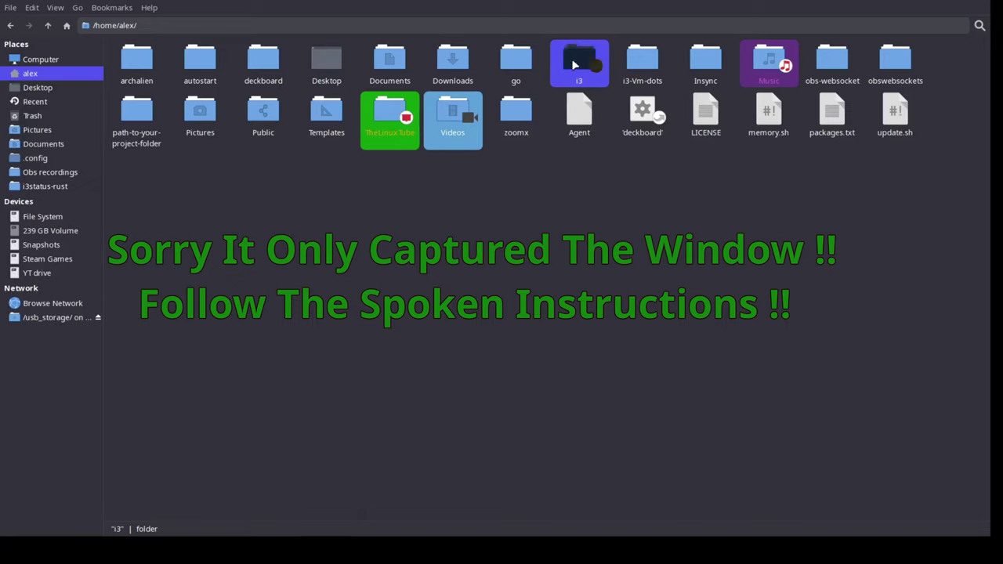
click(643, 327)
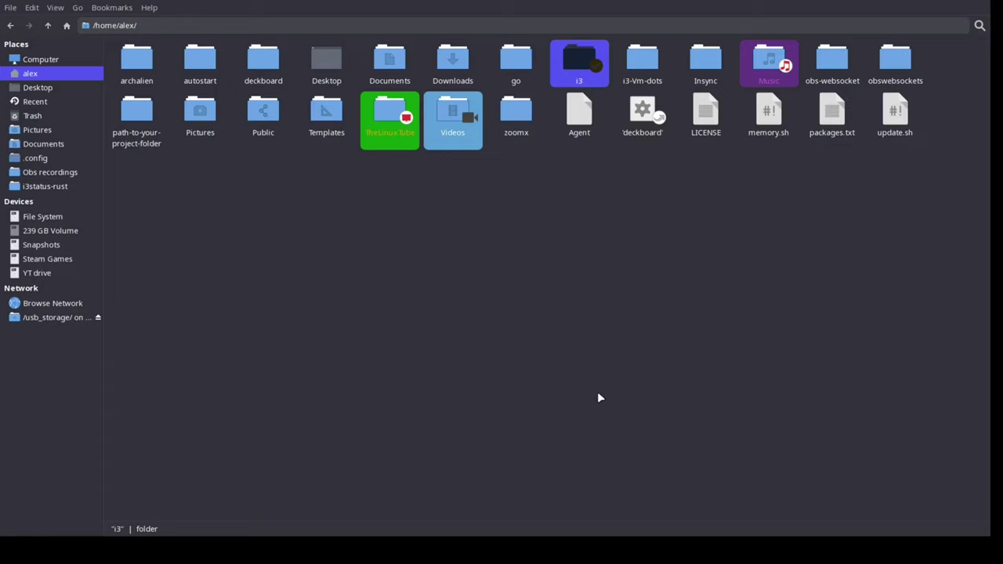
click(691, 274)
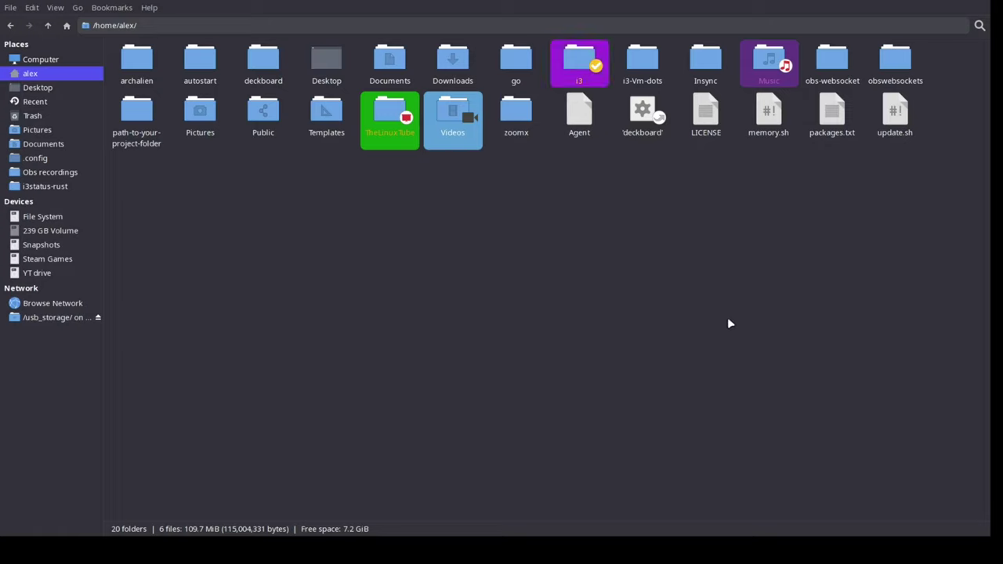
Step: Switch to the browser, highlight the docs.xfce.org address and look over the Introduction and Thunar Plugins sections of the Thunar documentation
click(470, 44)
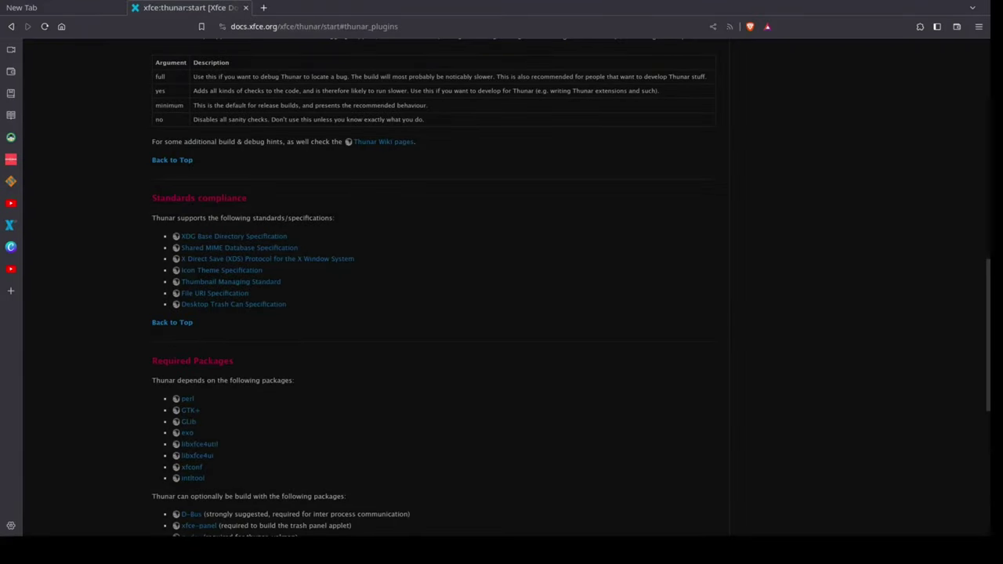
double_click(397, 26)
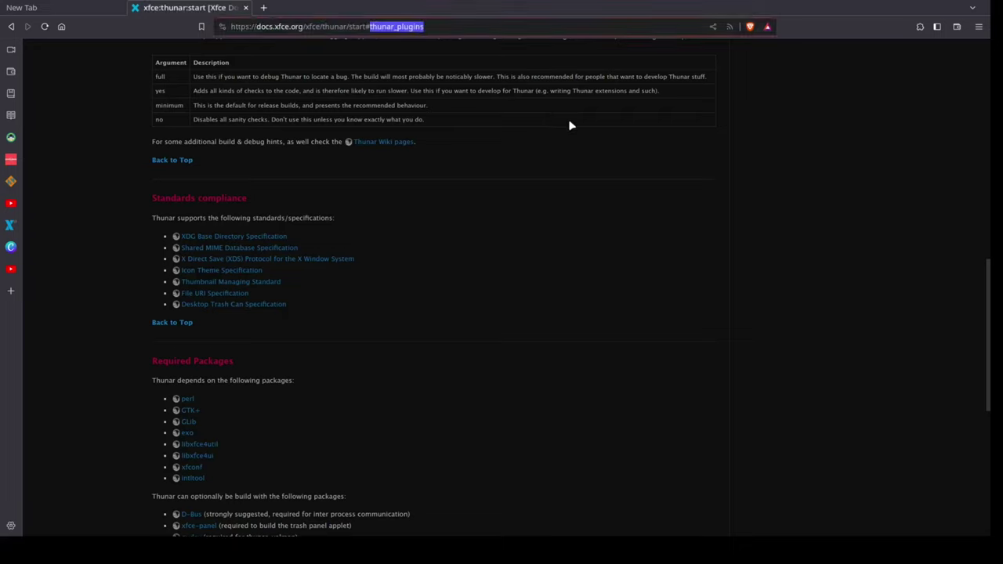
drag(260, 27, 302, 27)
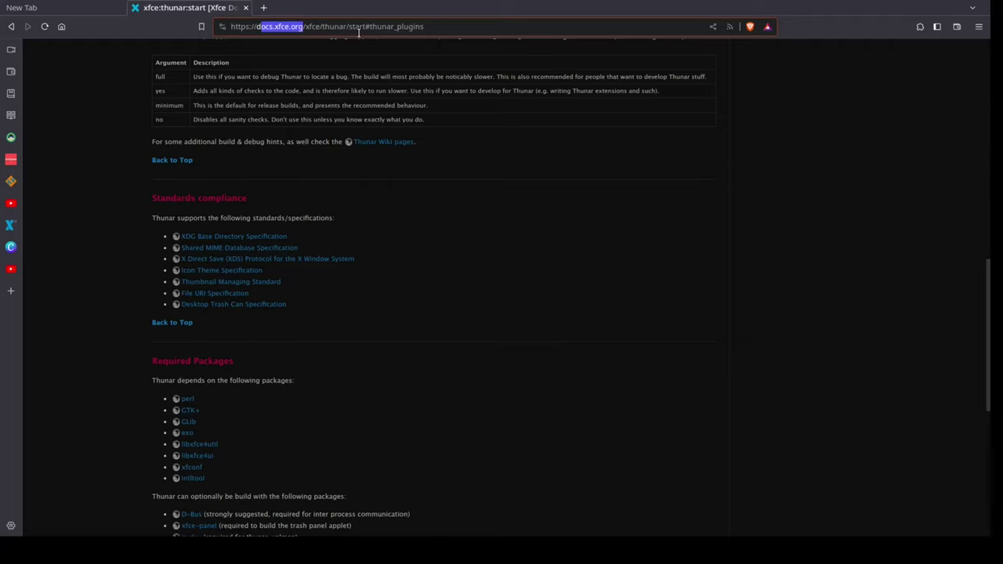
scroll(562, 250, up, 10)
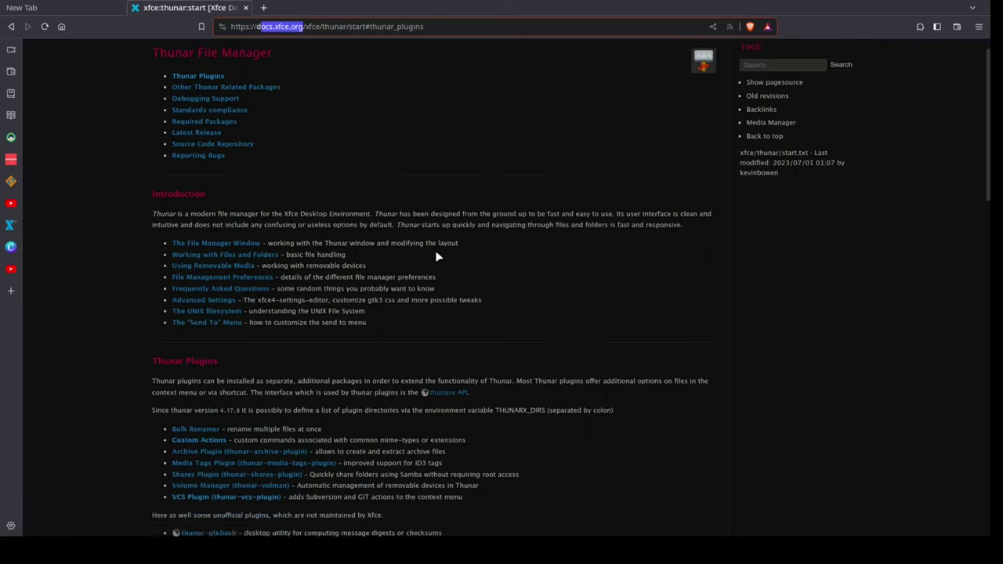
scroll(437, 257, down, 5)
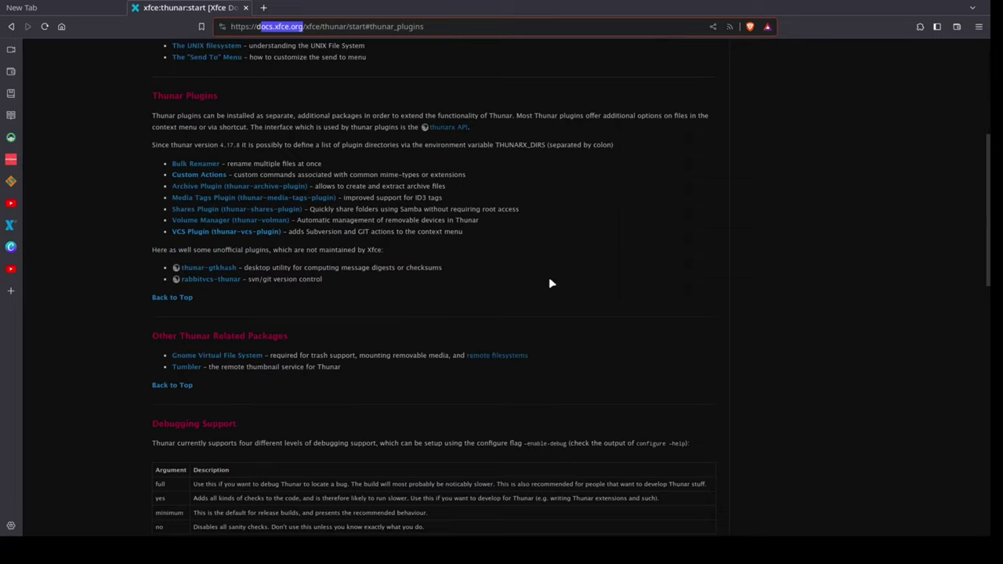
Step: Read the Bulk Renamer documentation and its linked Thunar Plugins page, including the thunar-actions-plugin section
click(197, 166)
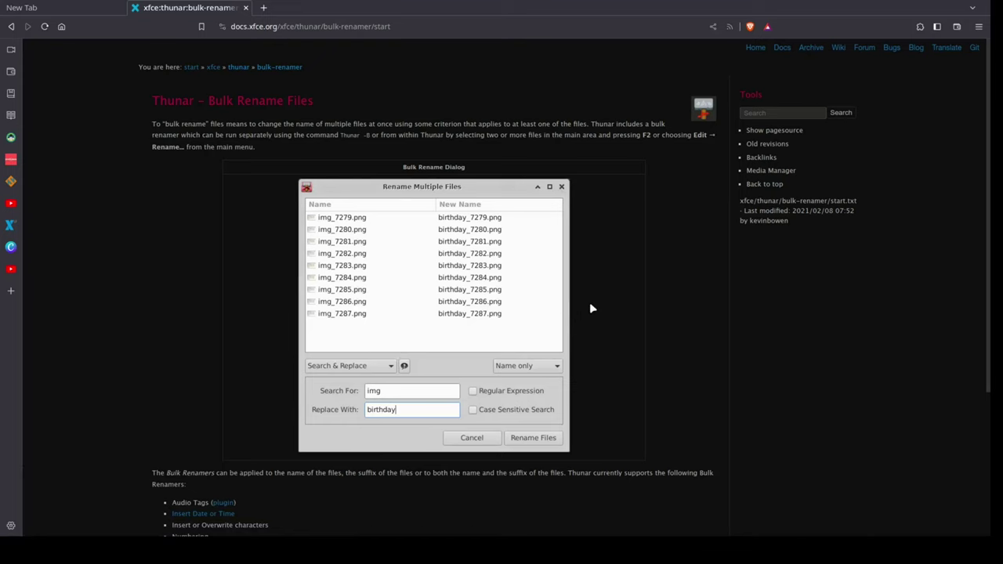
scroll(591, 307, down, 5)
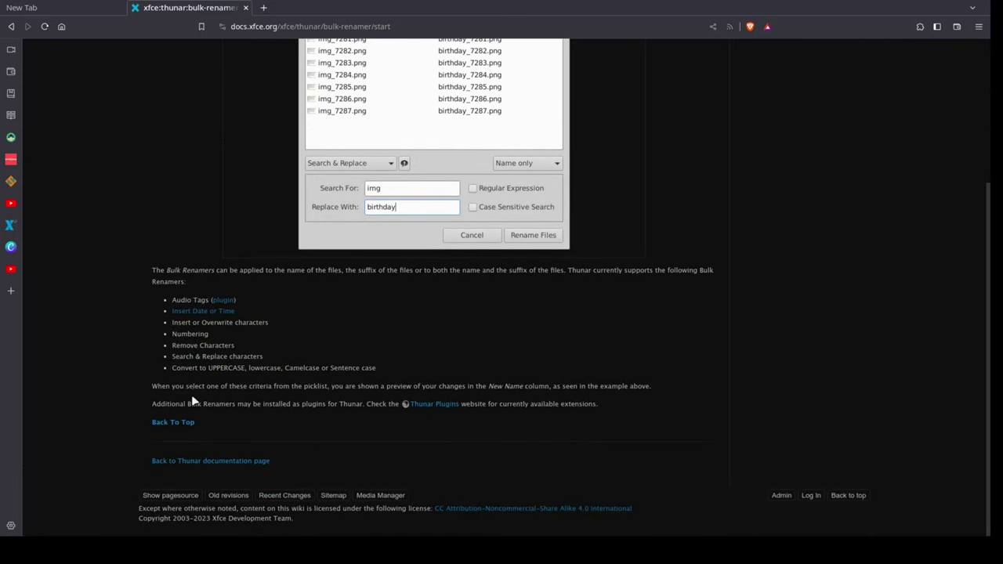
click(435, 403)
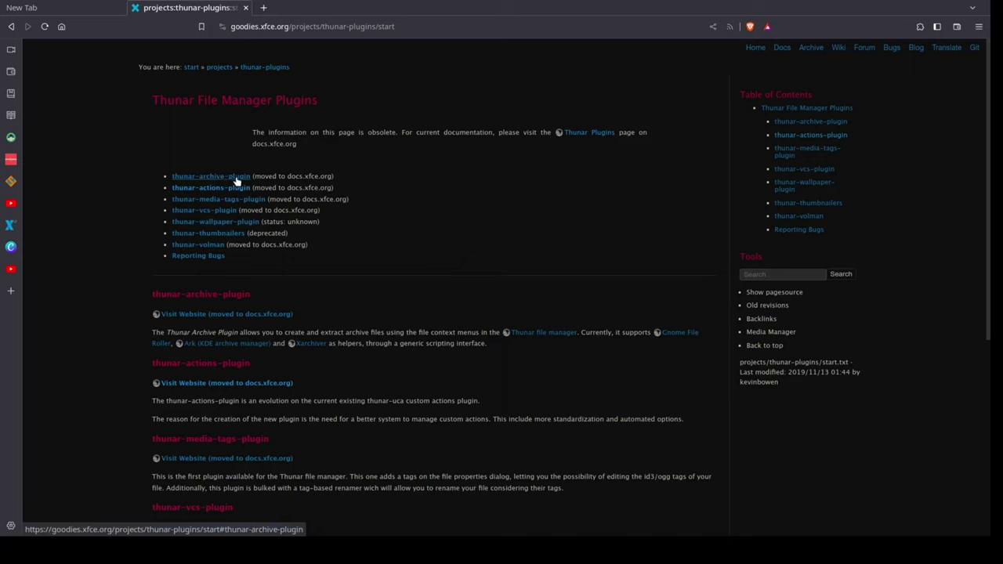
click(215, 190)
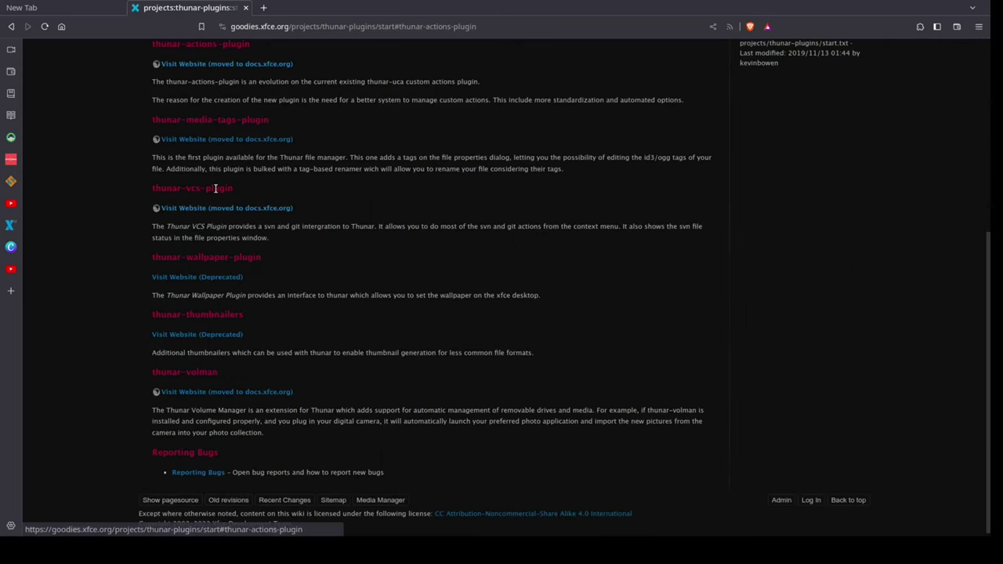
scroll(396, 253, up, 5)
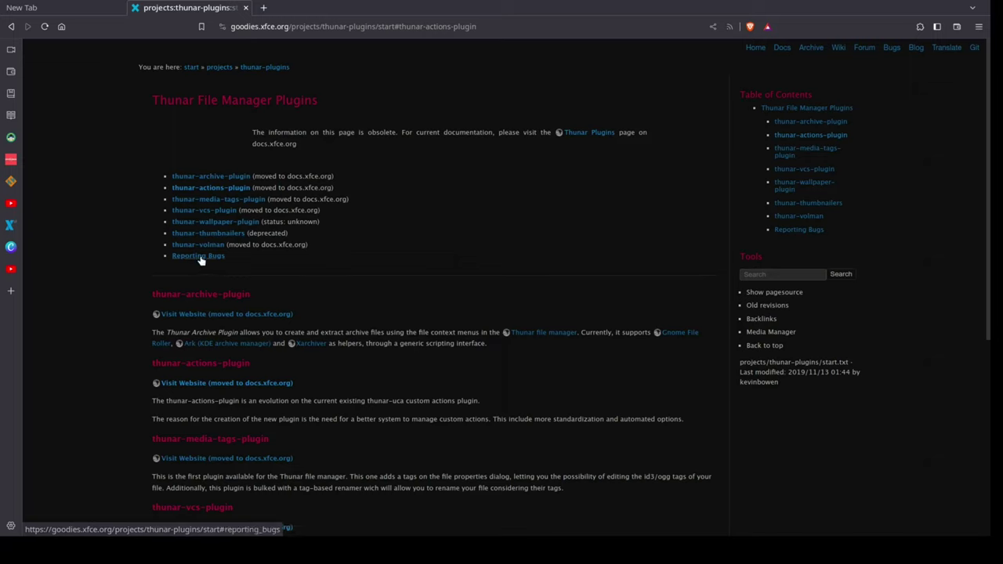
Step: Go back to the Bulk Renamer page and review its rename dialog example and list of supported renamers
click(12, 27)
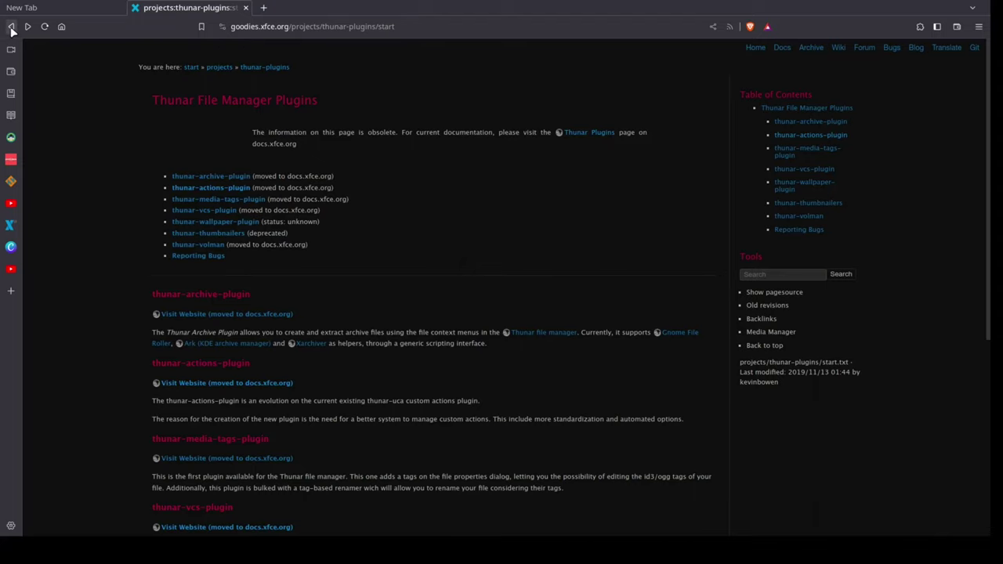
click(12, 27)
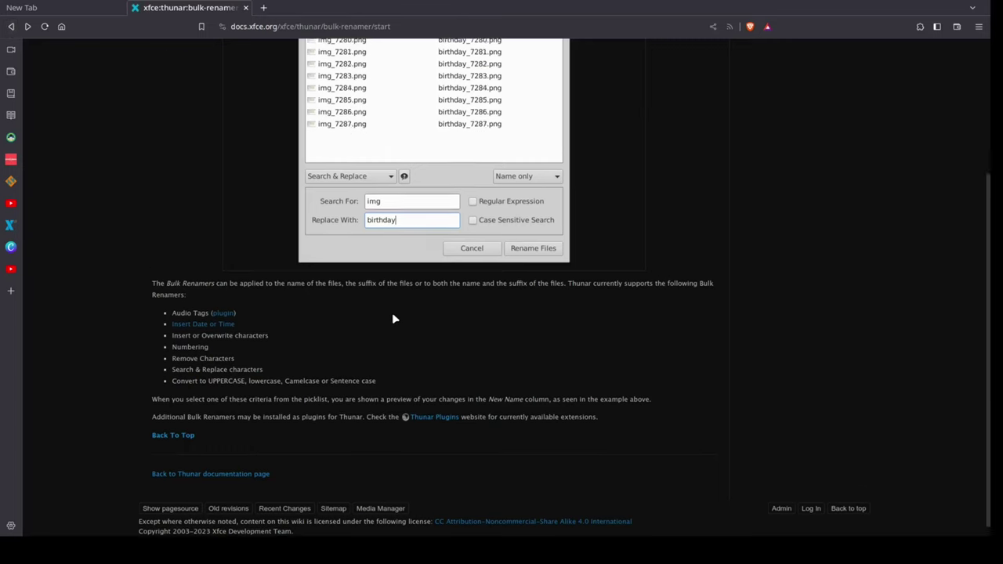
scroll(394, 319, up, 3)
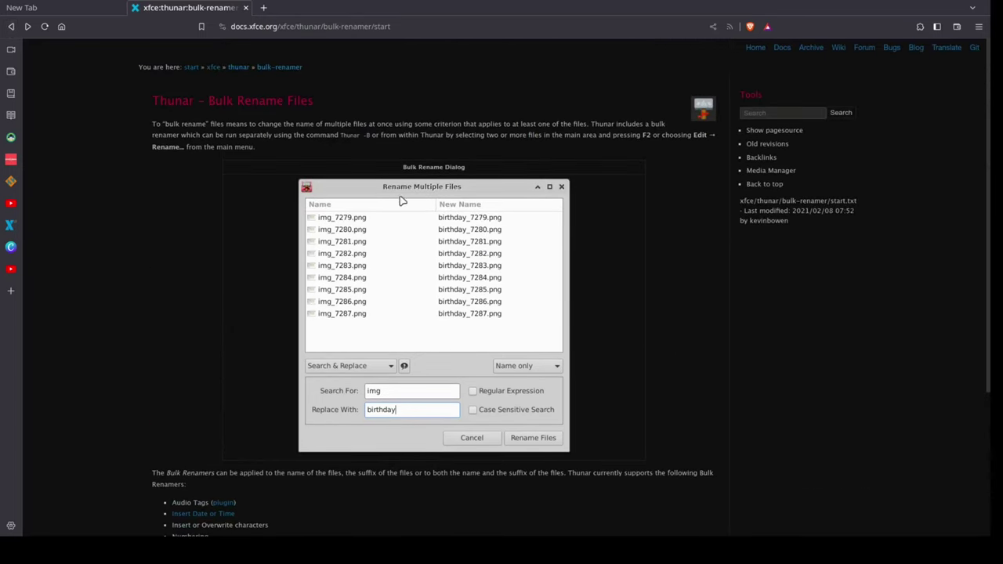
scroll(169, 202, down, 3)
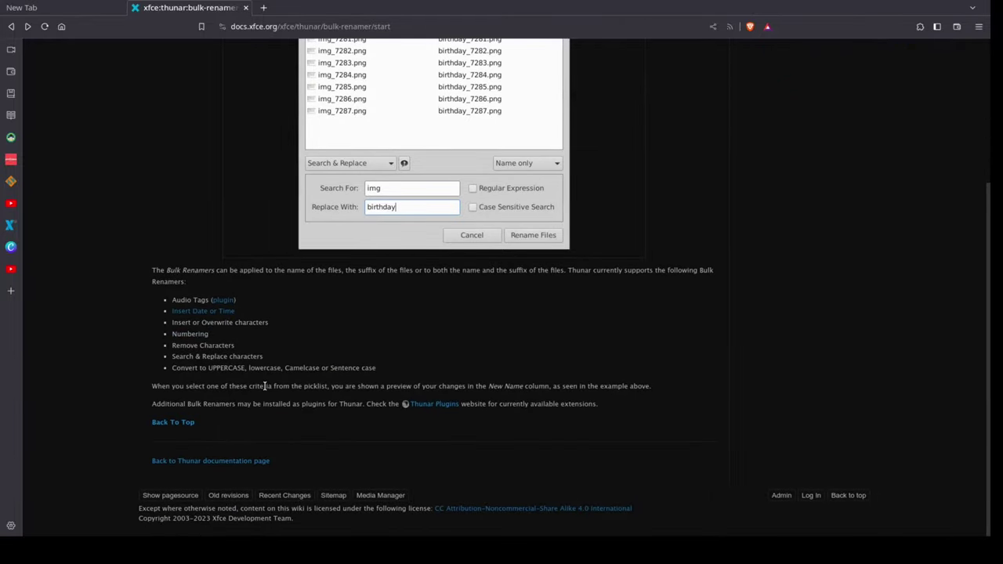
Step: Go back to the main Thunar documentation page and review the debugging support, standards compliance and required packages sections
click(11, 26)
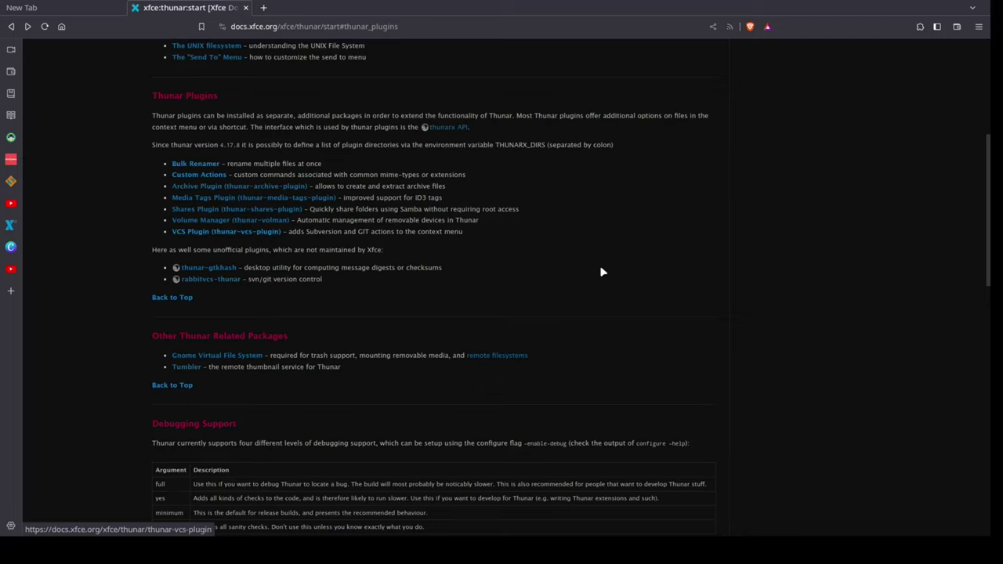
scroll(507, 305, down, 5)
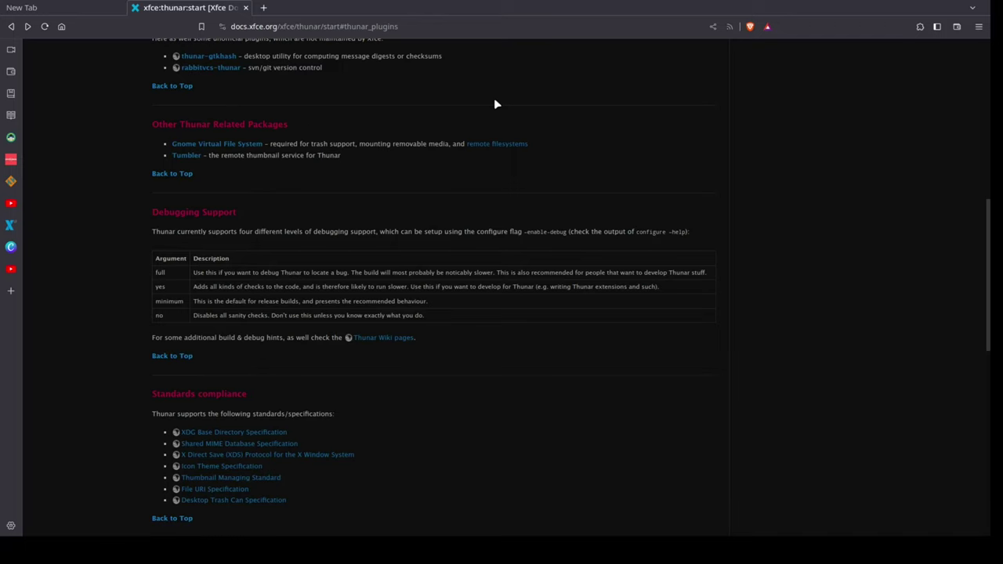
scroll(418, 318, down, 3)
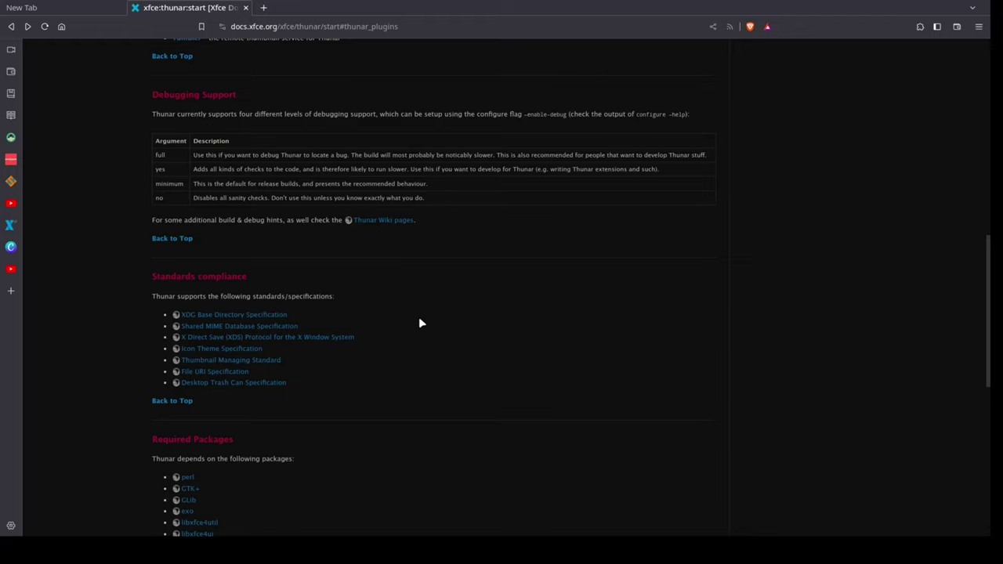
scroll(524, 300, down, 2)
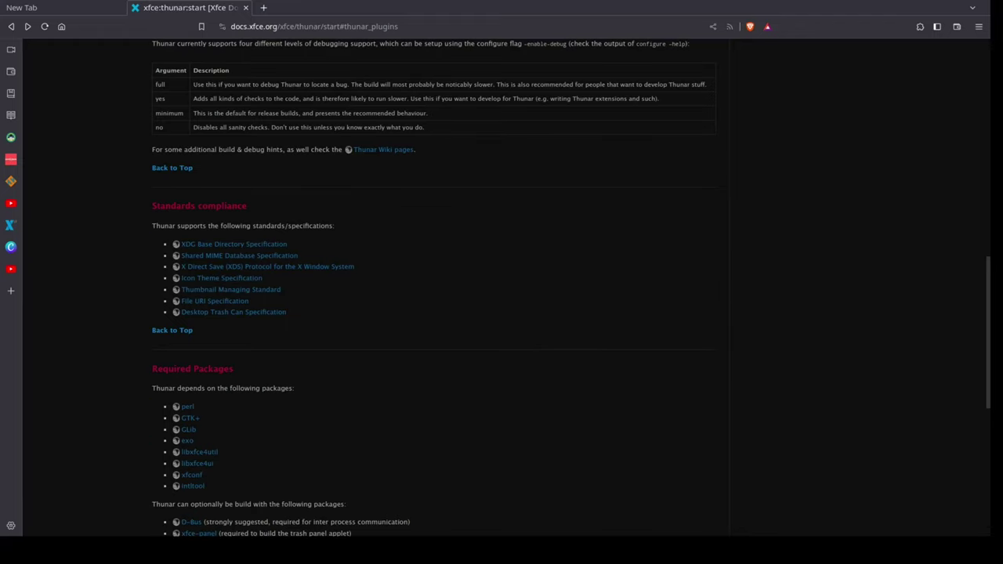